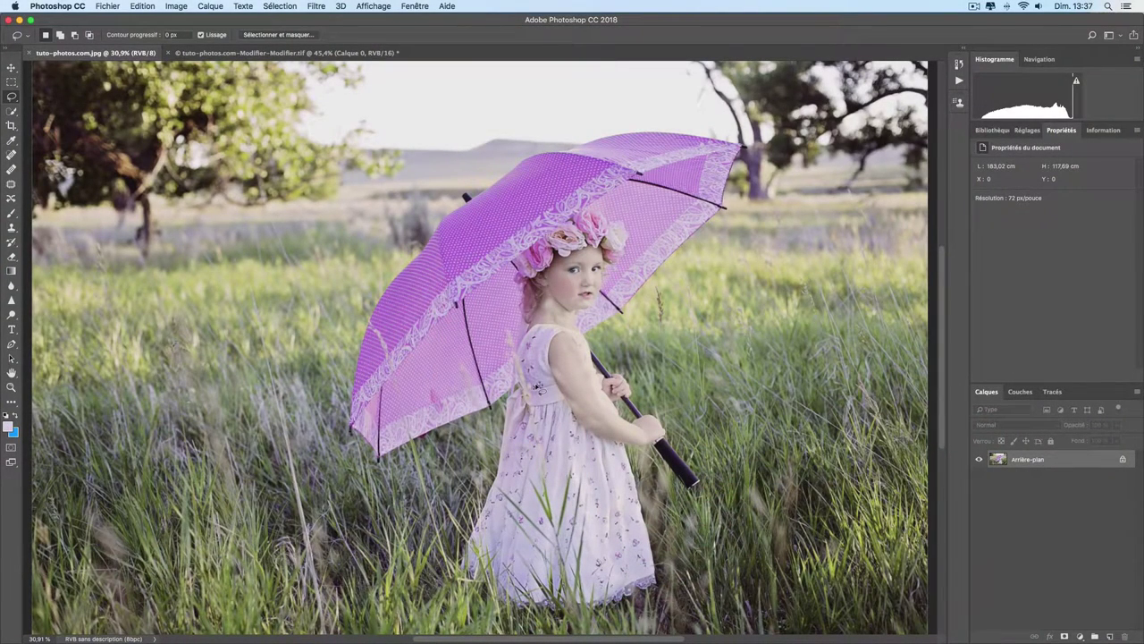
Switch to the edited tuto-photos.com-Modifier-Modifier.tif document with the vivid magenta umbrella
{"action": "left_click", "coordinate": [232, 54]}
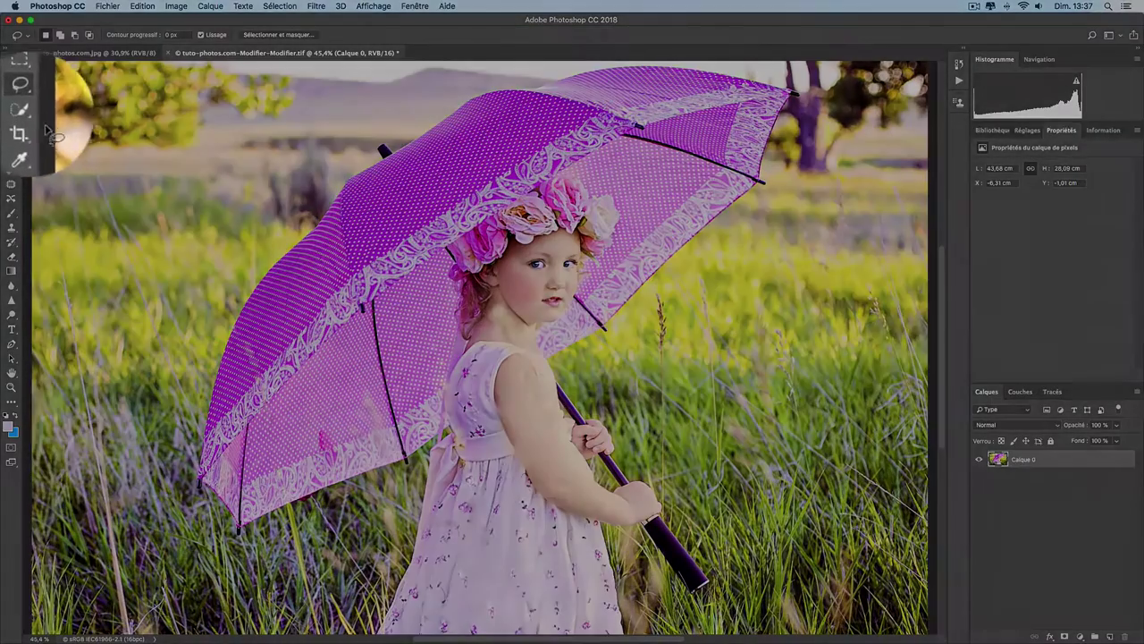
Use Quick Selection's 'Sélectionner un sujet' to select the girl and umbrella, then zoom to inspect it
{"action": "left_click", "coordinate": [11, 110]}
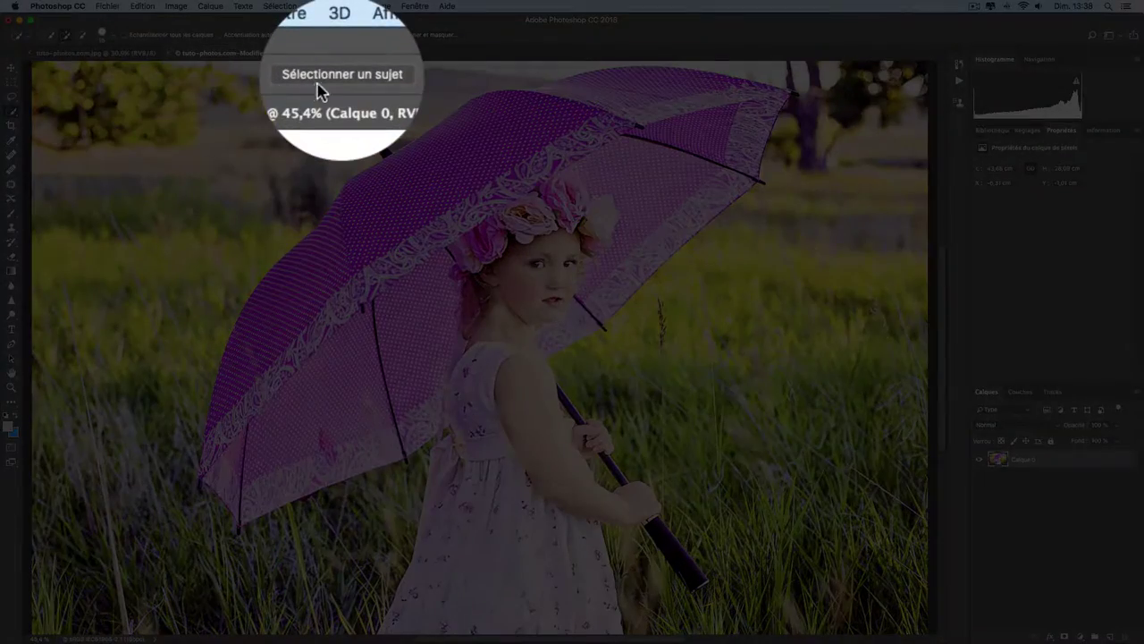
{"action": "left_click", "coordinate": [329, 35]}
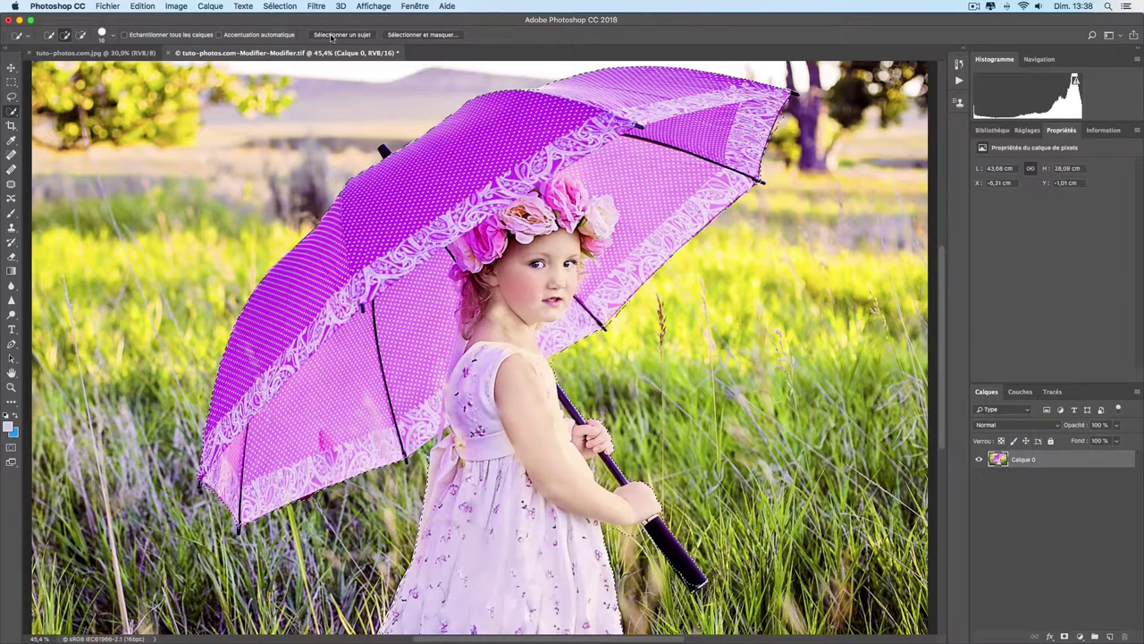
{"action": "scroll", "coordinate": [551, 433], "scroll_direction": "up", "scroll_amount": 3}
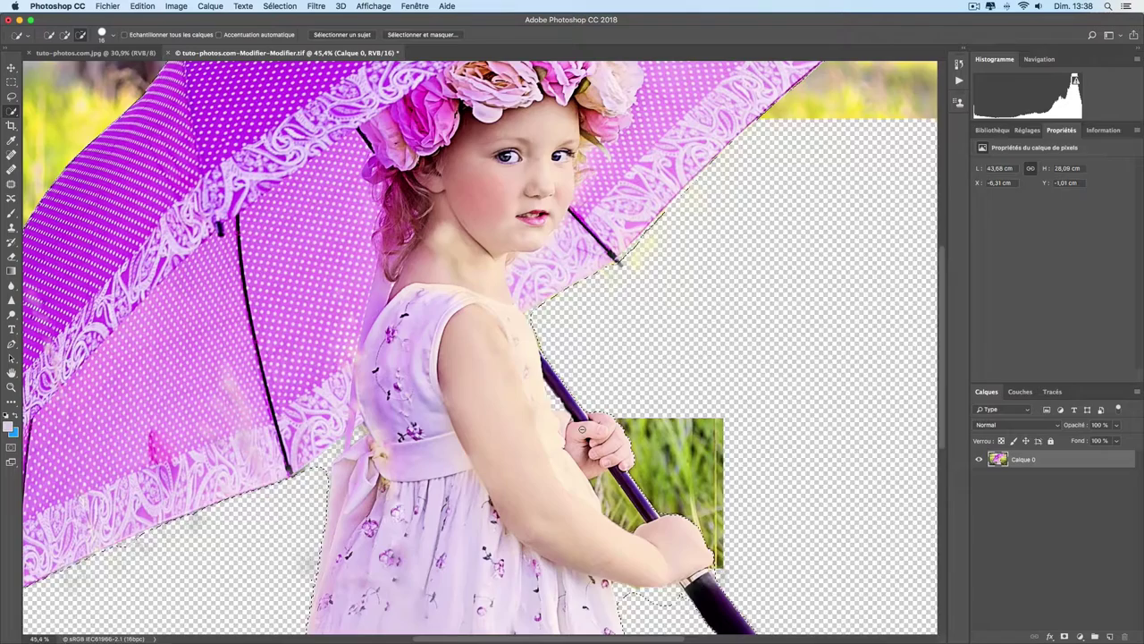
{"action": "scroll", "coordinate": [536, 402], "scroll_direction": "up", "scroll_amount": 3}
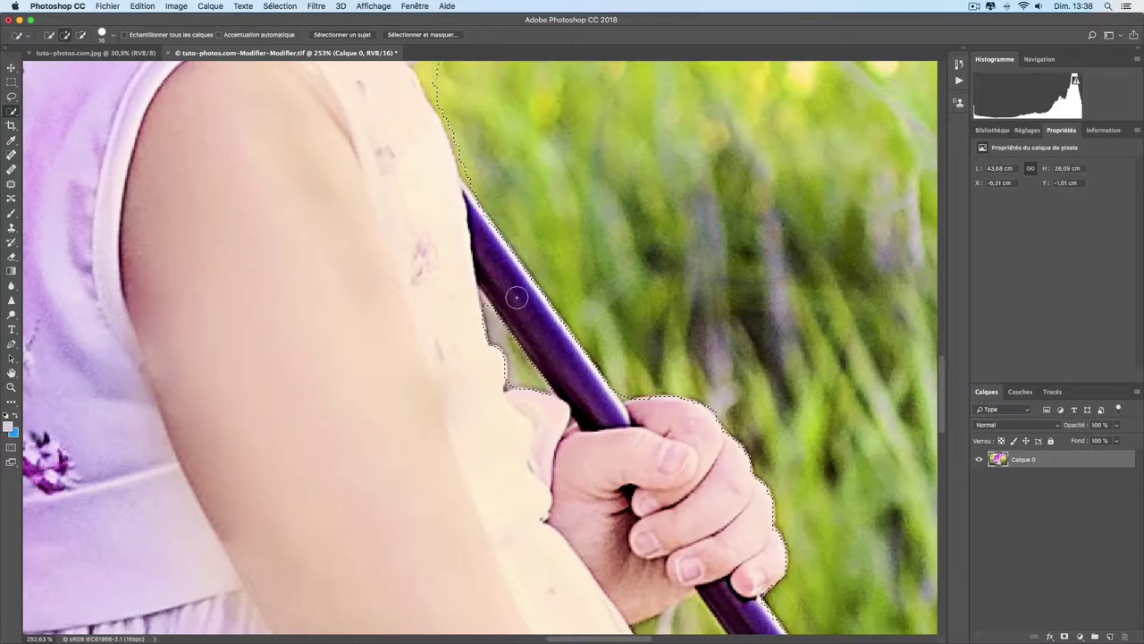
{"action": "scroll", "coordinate": [516, 295], "scroll_direction": "down", "scroll_amount": 5}
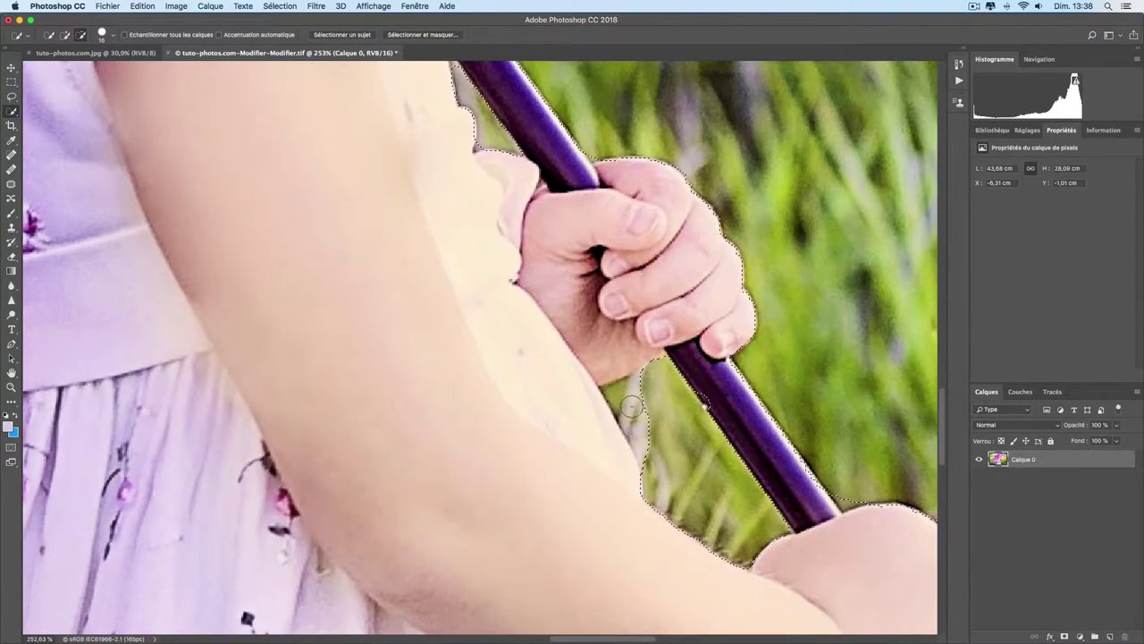
{"action": "scroll", "coordinate": [688, 458], "scroll_direction": "down", "scroll_amount": 5}
{"action": "scroll", "coordinate": [706, 388], "scroll_direction": "up", "scroll_amount": 3}
{"action": "scroll", "coordinate": [705, 388], "scroll_direction": "down", "scroll_amount": 2}
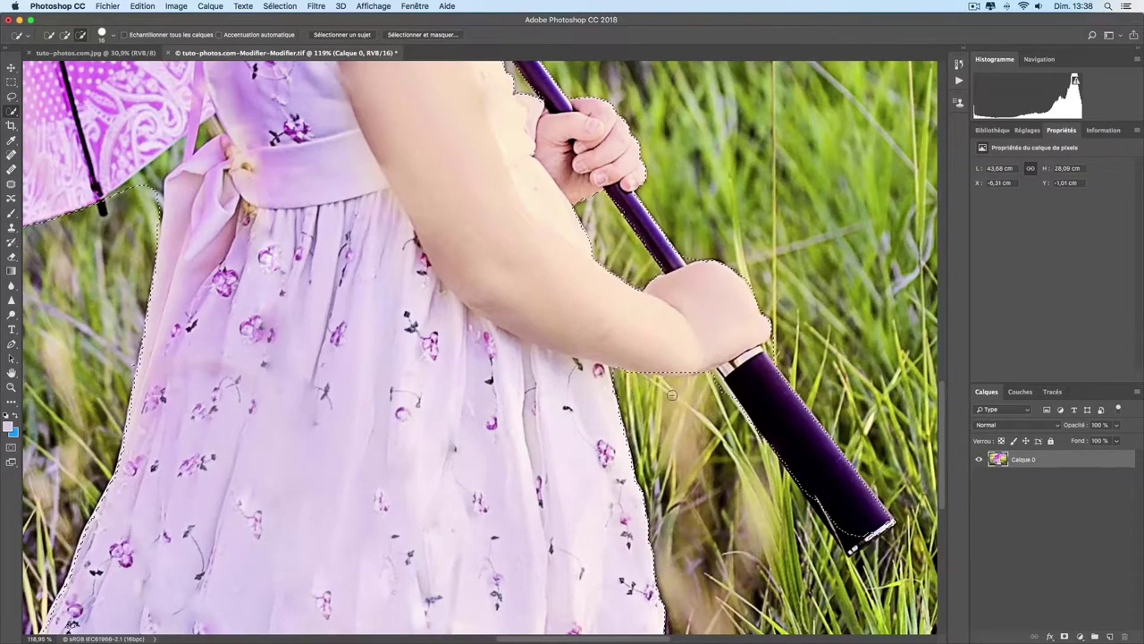
{"action": "scroll", "coordinate": [456, 288], "scroll_direction": "up", "scroll_amount": 2}
{"action": "scroll", "coordinate": [457, 288], "scroll_direction": "down", "scroll_amount": 5}
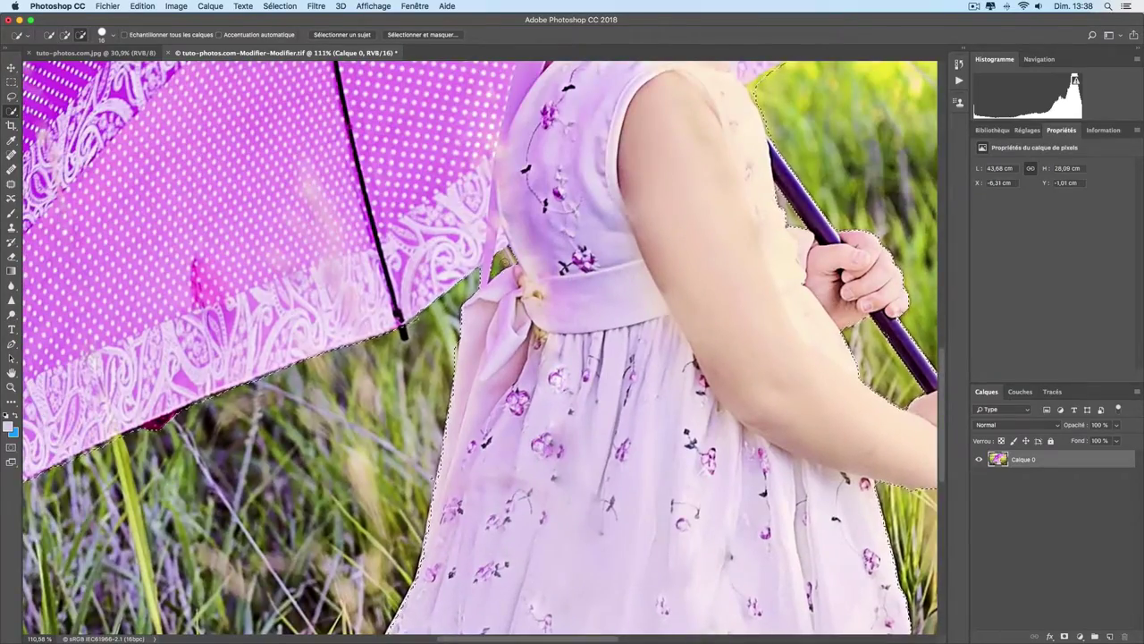
{"action": "scroll", "coordinate": [628, 320], "scroll_direction": "up", "scroll_amount": 3}
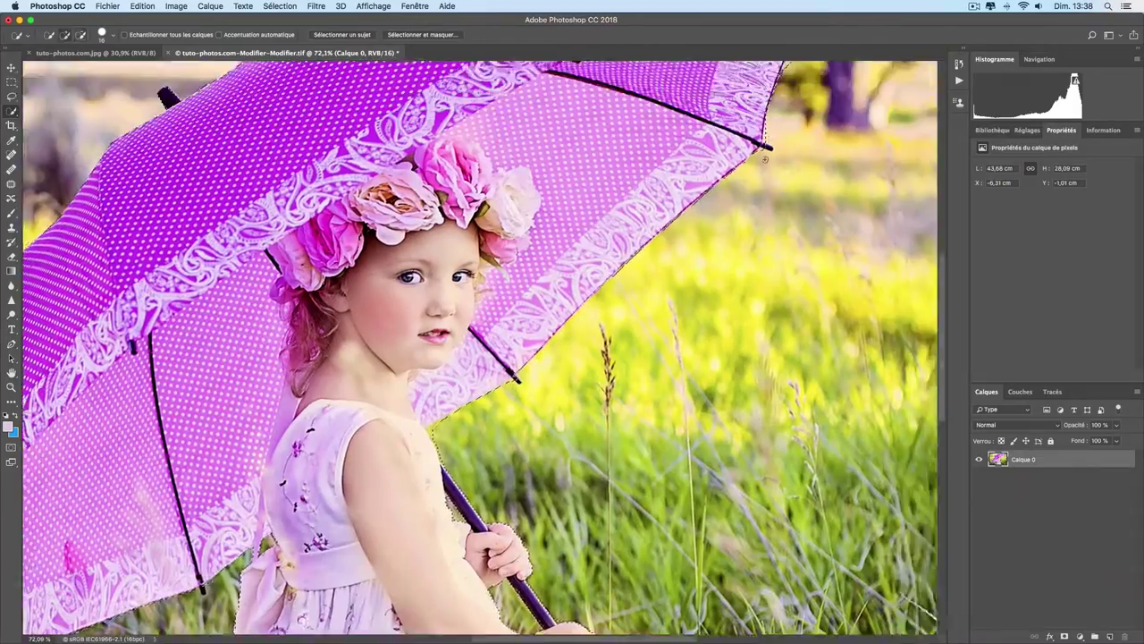
{"action": "scroll", "coordinate": [482, 322], "scroll_direction": "down", "scroll_amount": 2}
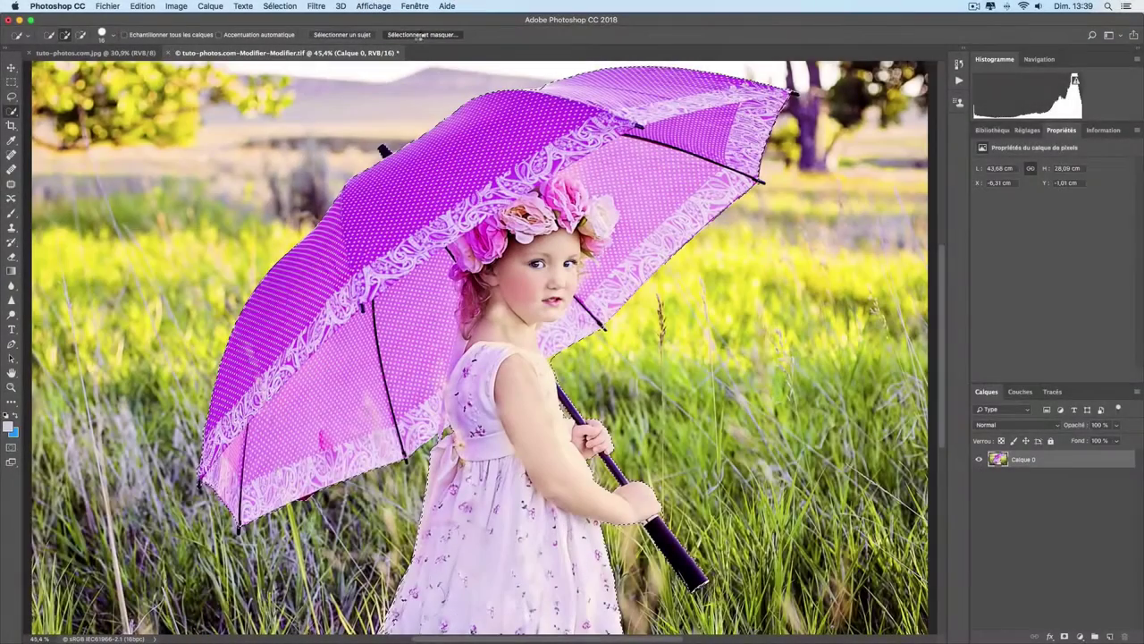
In Sélectionner et masquer, brush-refine the selection along the umbrella's lower edge
{"action": "left_click", "coordinate": [419, 35]}
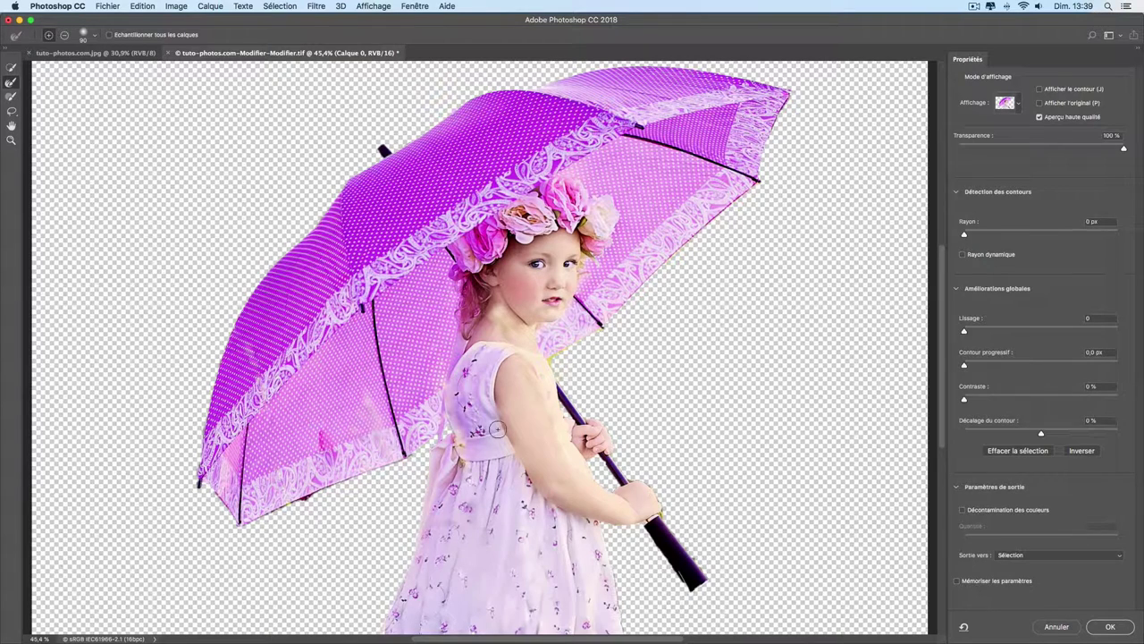
{"action": "left_click_drag", "start_coordinate": [336, 483], "coordinate": [231, 527]}
{"action": "scroll", "coordinate": [702, 556], "scroll_direction": "up", "scroll_amount": 5}
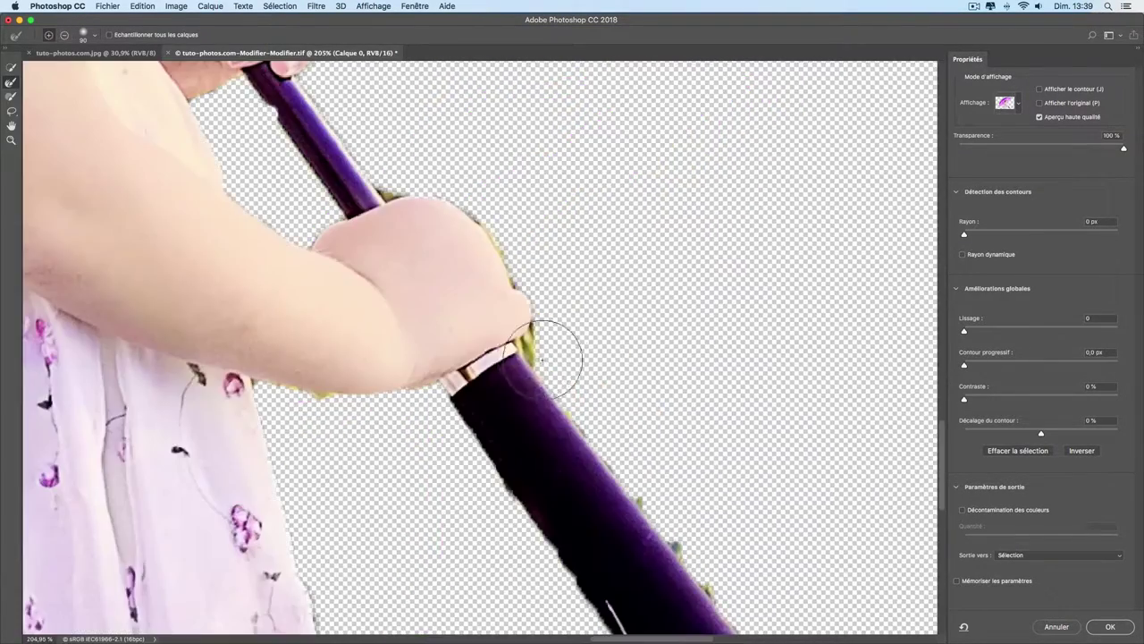
{"action": "scroll", "coordinate": [626, 316], "scroll_direction": "down", "scroll_amount": 3}
{"action": "scroll", "coordinate": [372, 361], "scroll_direction": "down", "scroll_amount": 1}
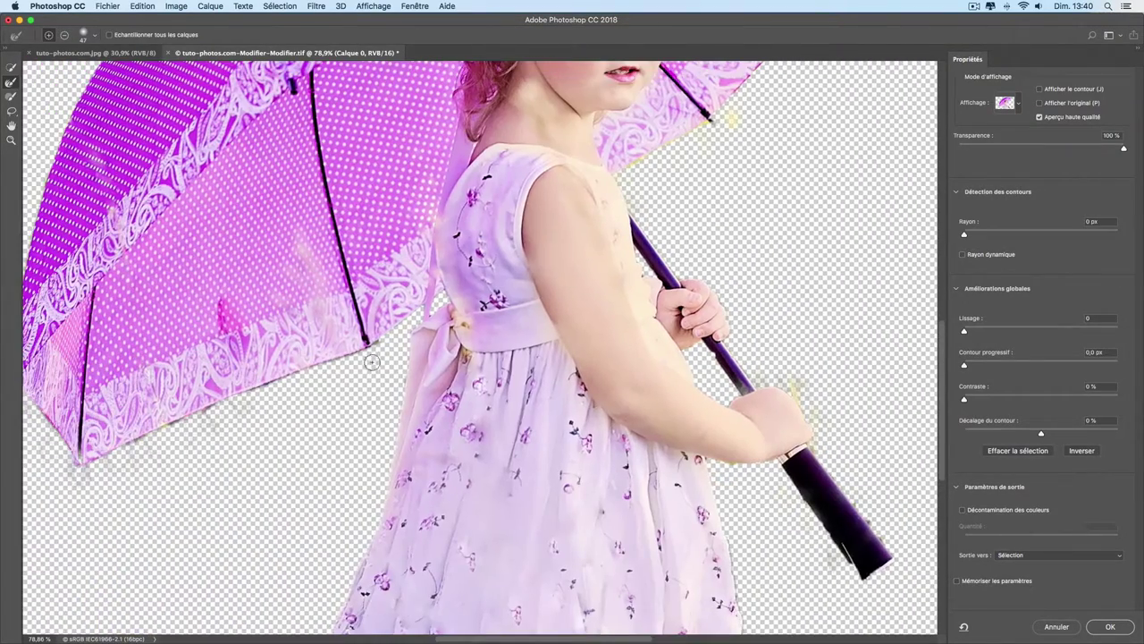
{"action": "scroll", "coordinate": [372, 361], "scroll_direction": "down", "scroll_amount": 1}
{"action": "scroll", "coordinate": [323, 377], "scroll_direction": "down", "scroll_amount": 1}
Set Lissage 10, Contour progressif 2,2 px, Contraste 6 %, Décalage −7 %, output to Nouveau calque
{"action": "mouse_move", "coordinate": [964, 331]}
{"action": "left_mouse_down"}
{"action": "mouse_move", "coordinate": [979, 330]}
{"action": "mouse_move", "coordinate": [983, 365]}
{"action": "left_mouse_up"}
{"action": "left_click", "coordinate": [970, 399]}
{"action": "left_click_drag", "start_coordinate": [1040, 434], "coordinate": [1038, 434]}
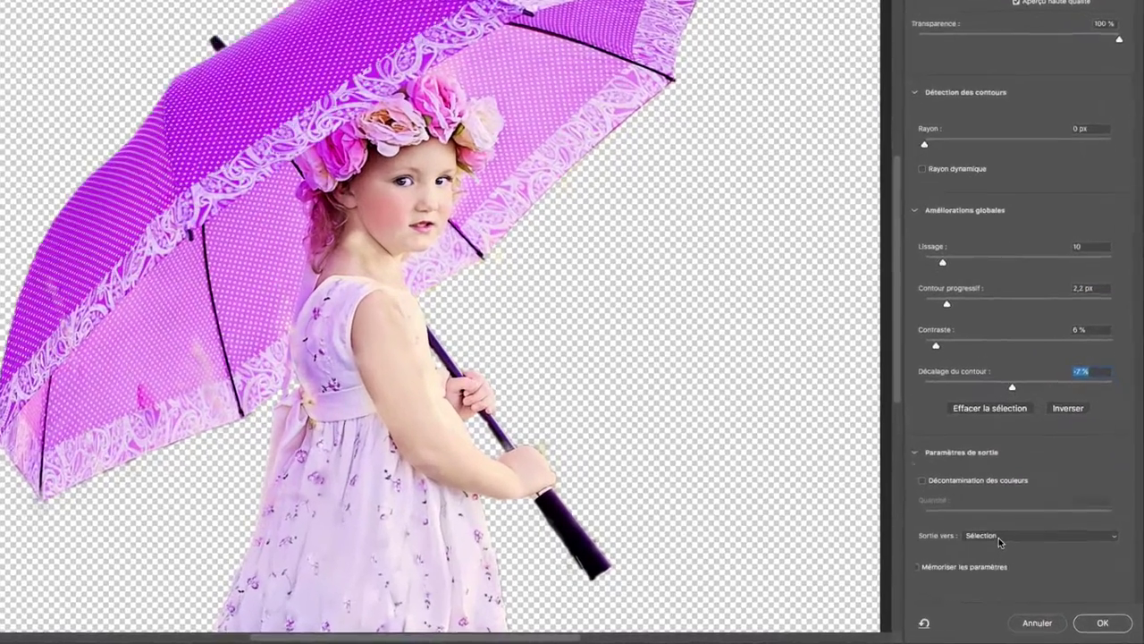
{"action": "left_click", "coordinate": [1010, 555]}
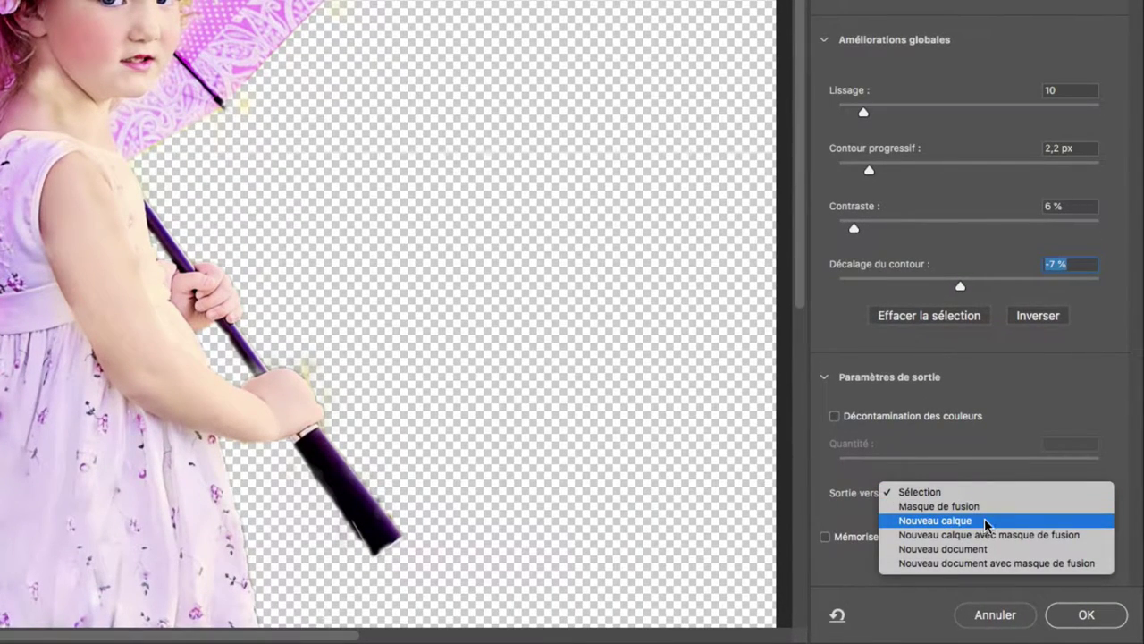
{"action": "left_click", "coordinate": [986, 523]}
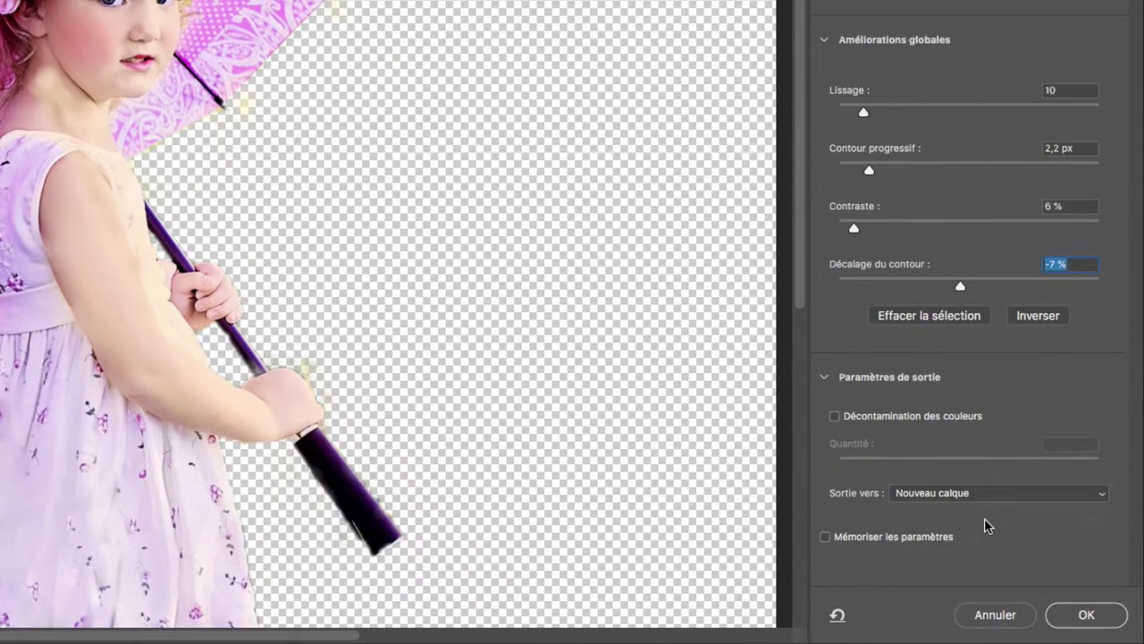
{"action": "left_click", "coordinate": [1081, 616]}
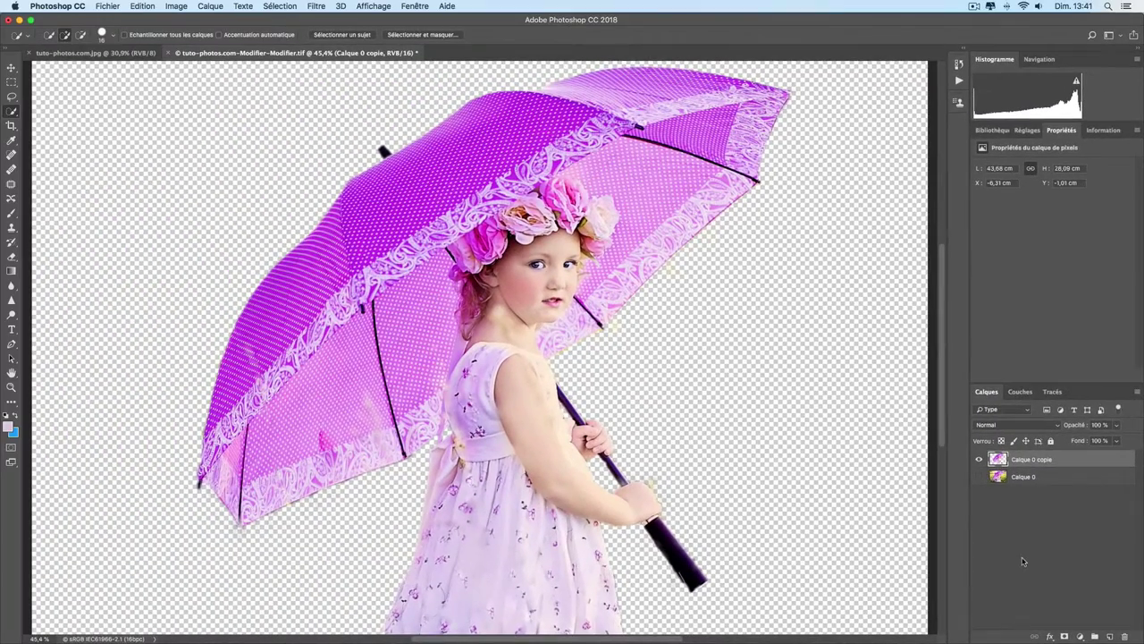
Show and select Calque 0, then load Calque 0 copie's outline as a selection
{"action": "left_click", "coordinate": [979, 477]}
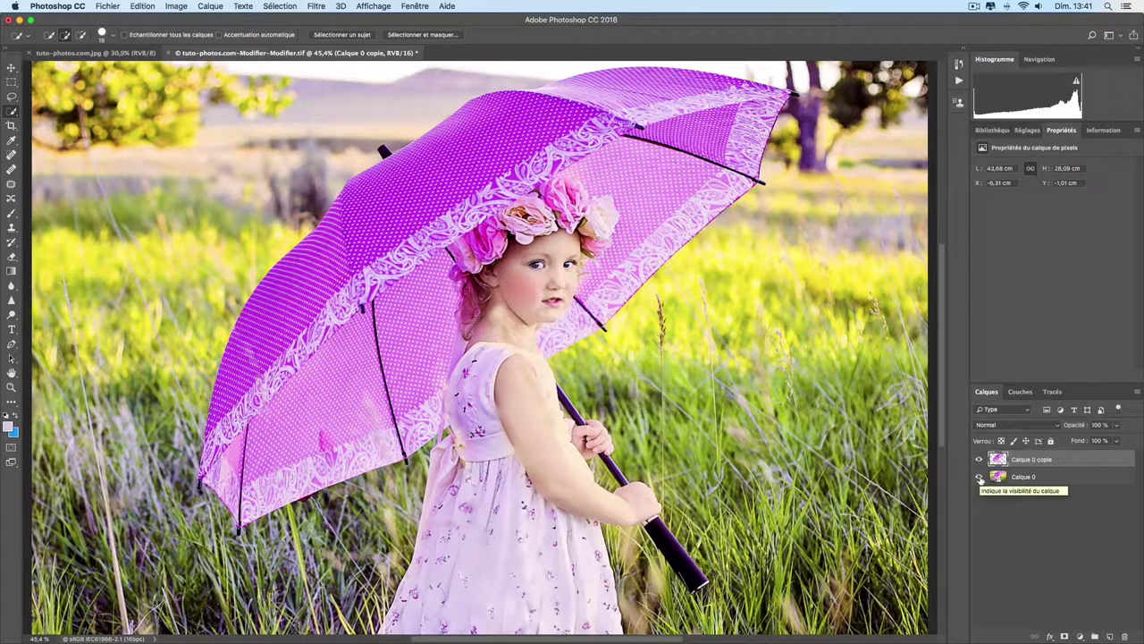
{"action": "left_click", "coordinate": [1034, 480]}
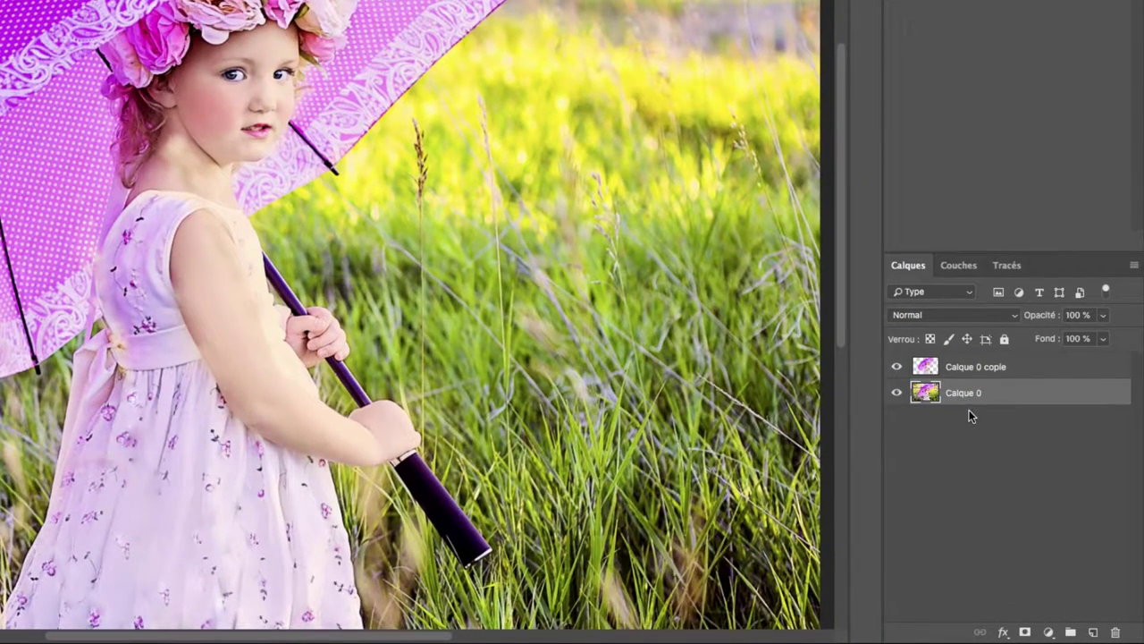
{"action": "left_click", "coordinate": [928, 368], "text": "ctrl"}
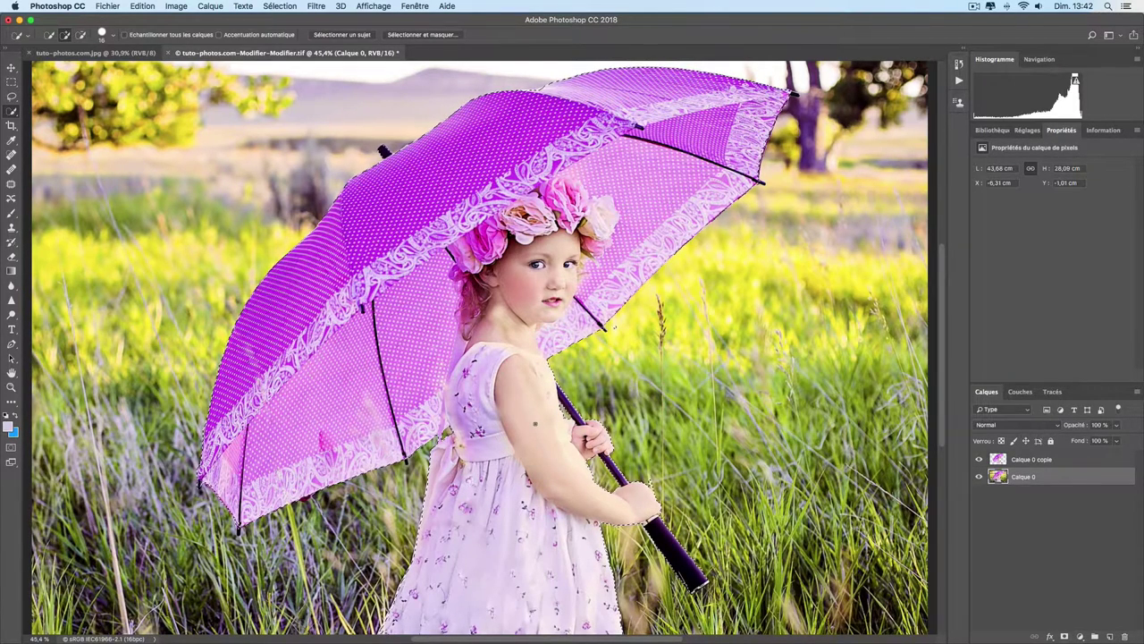
Fill the selection on Calque 0 with Contenu pris en compte, then hide Calque 0 copie
{"action": "right_click", "coordinate": [444, 329]}
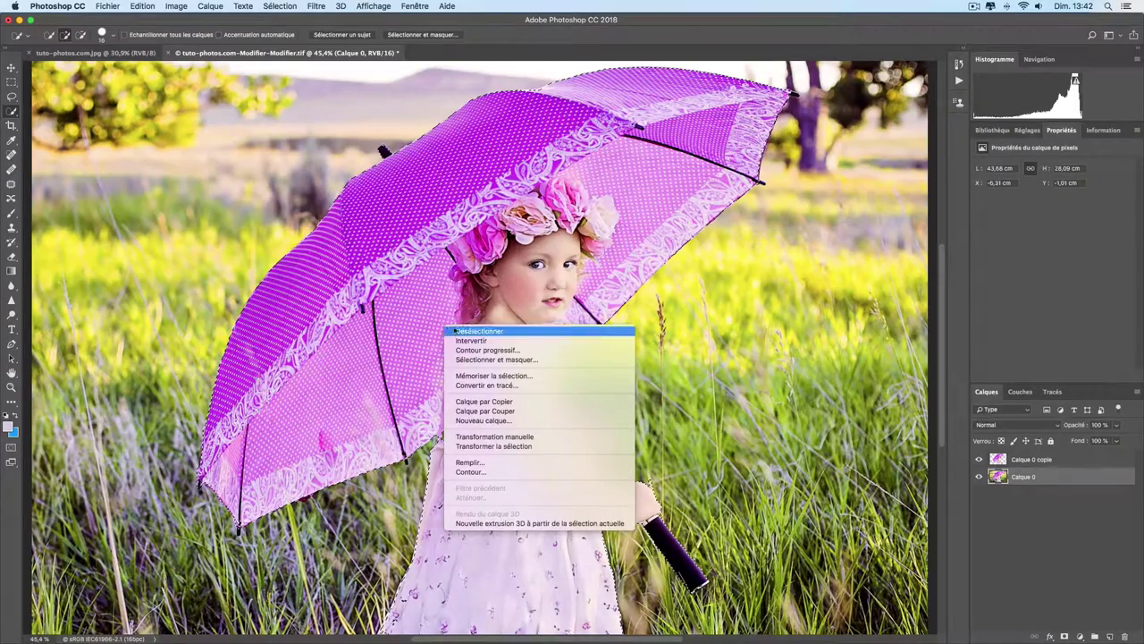
{"action": "left_click", "coordinate": [501, 464]}
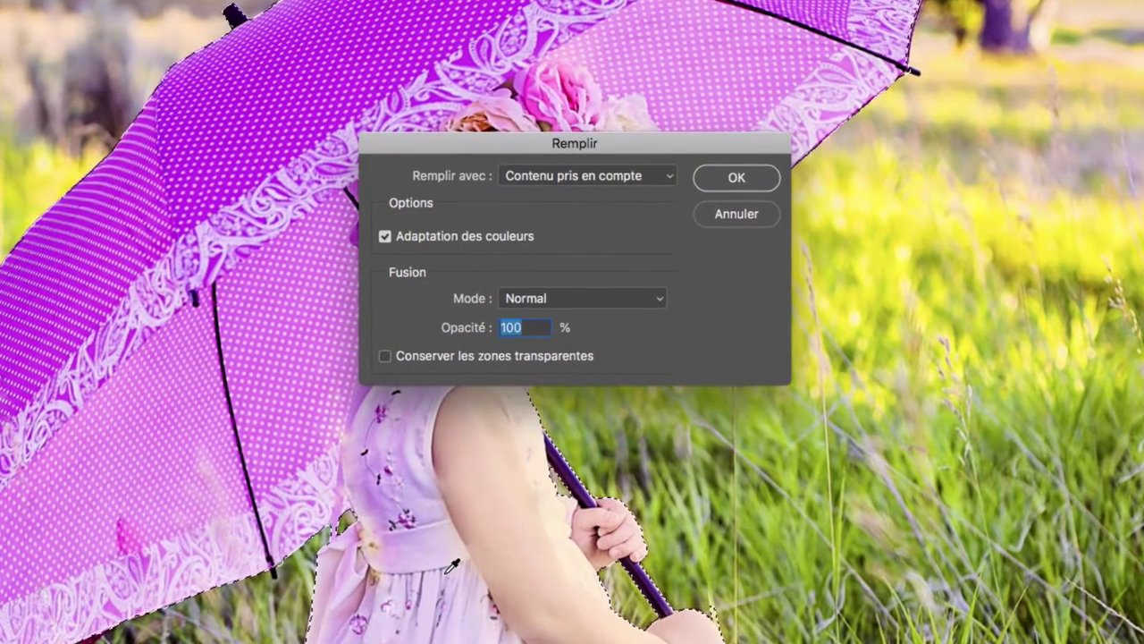
{"action": "left_click", "coordinate": [651, 185]}
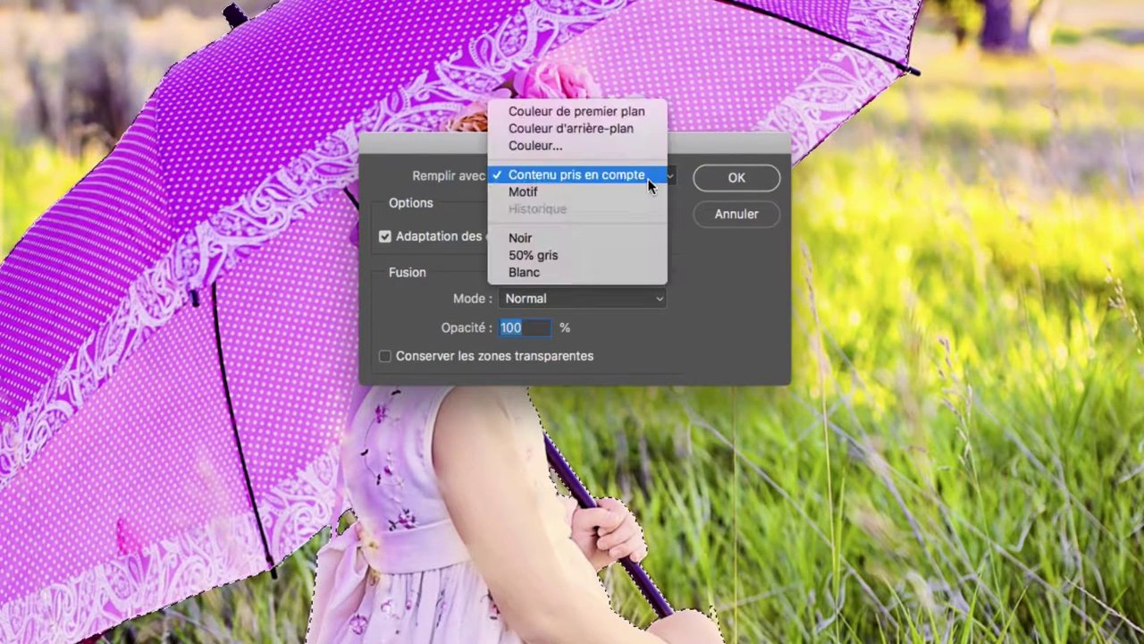
{"action": "left_click", "coordinate": [623, 176]}
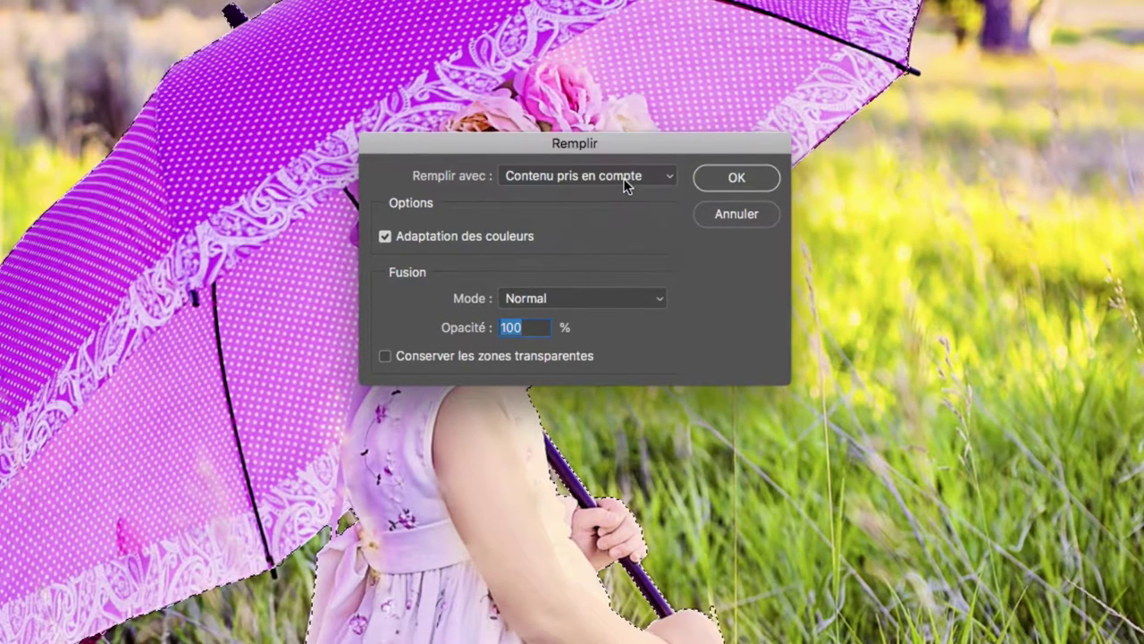
{"action": "left_click", "coordinate": [713, 180]}
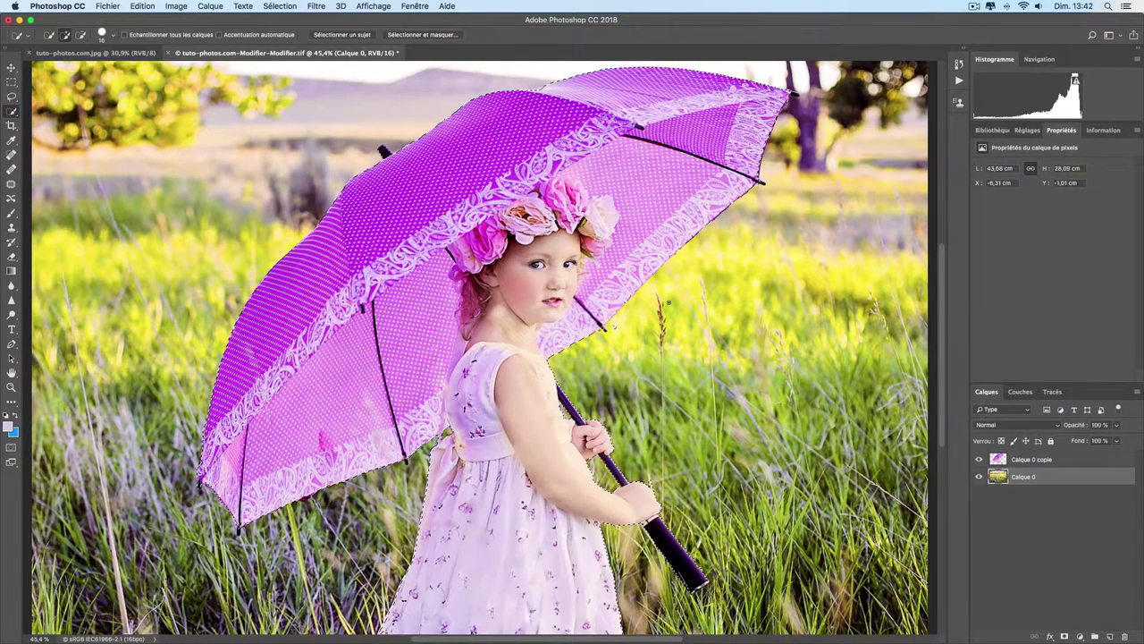
{"action": "left_click", "coordinate": [979, 459]}
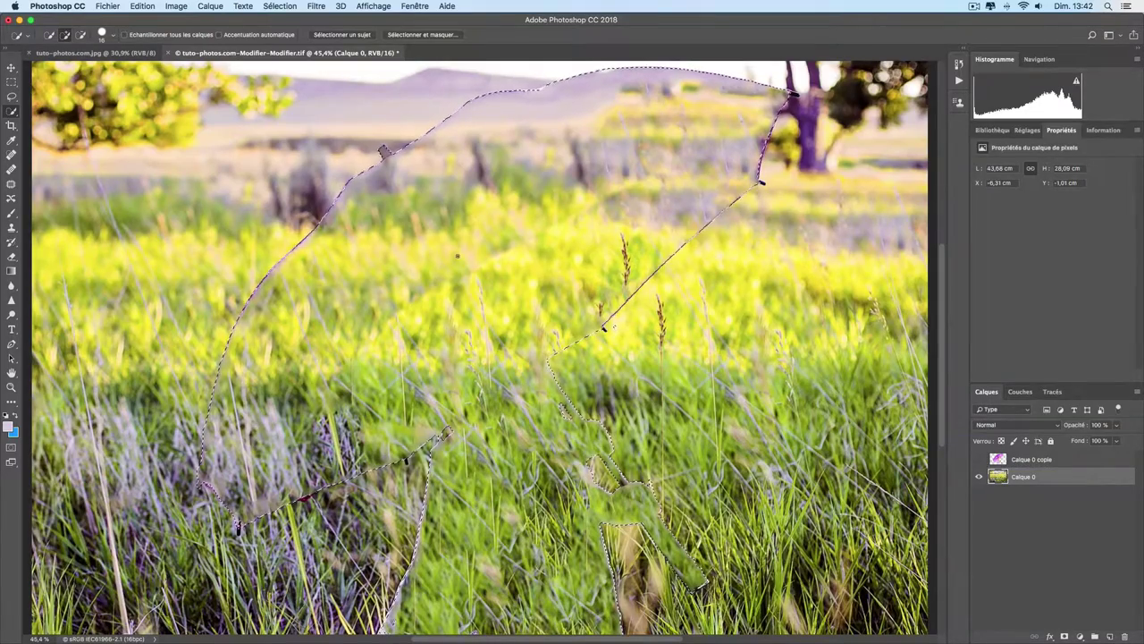
Use the Healing Brush to paint out the leftover selection lines in the grass
{"action": "key", "text": "j"}
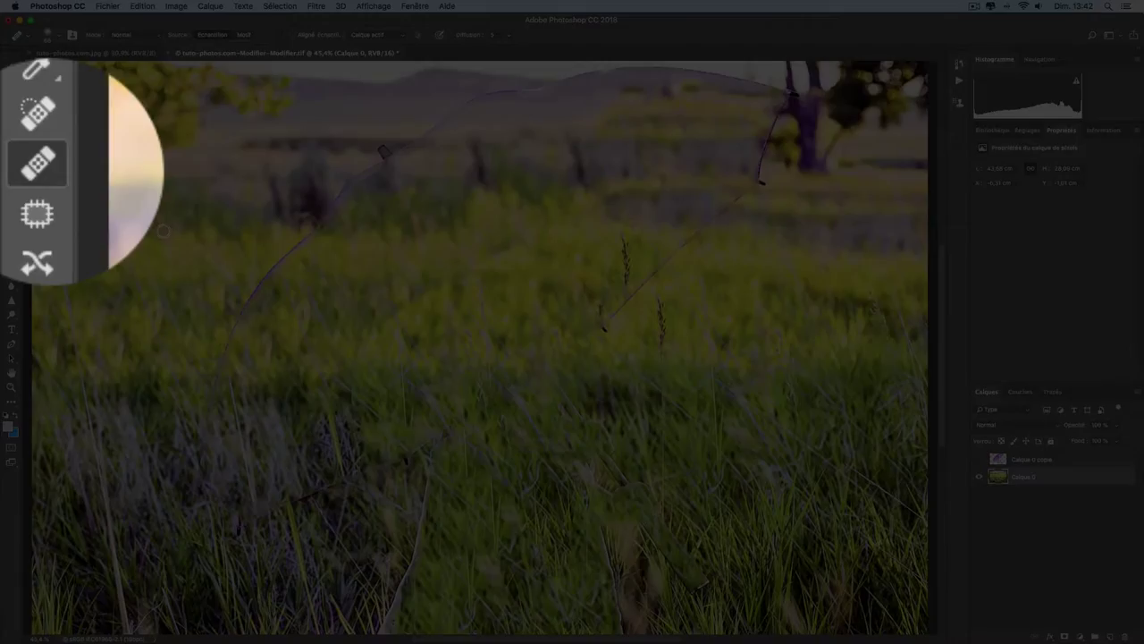
{"action": "right_click", "coordinate": [159, 231]}
{"action": "left_click", "coordinate": [109, 242]}
{"action": "left_click_drag", "start_coordinate": [278, 262], "coordinate": [212, 445]}
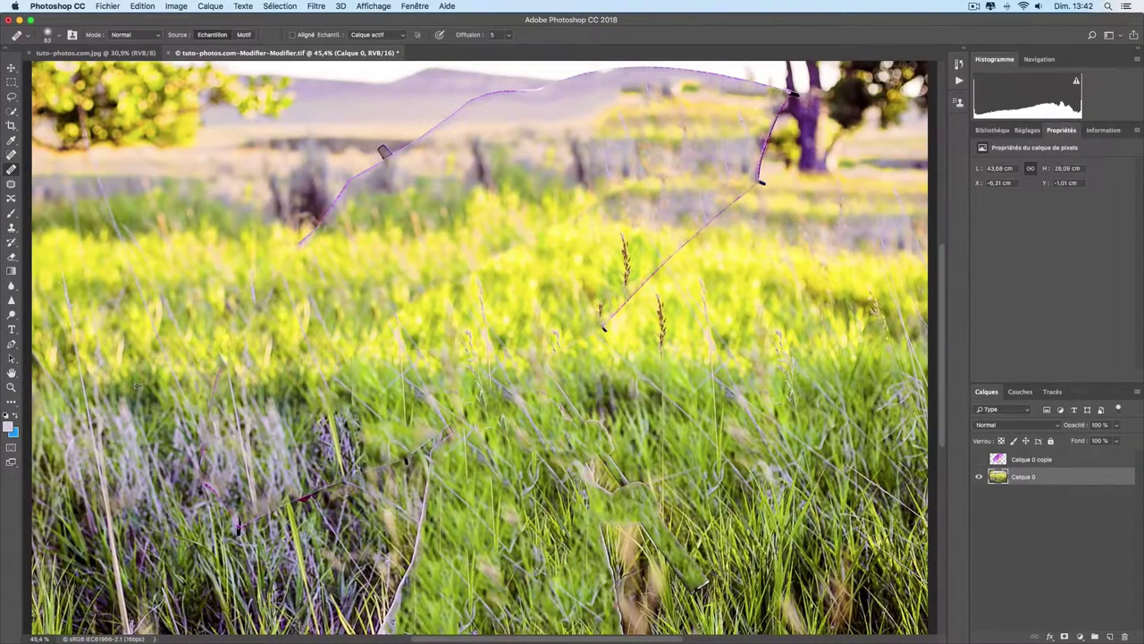
{"action": "mouse_move", "coordinate": [214, 375]}
{"action": "left_mouse_down"}
{"action": "mouse_move", "coordinate": [212, 487]}
{"action": "mouse_move", "coordinate": [314, 490]}
{"action": "left_mouse_up"}
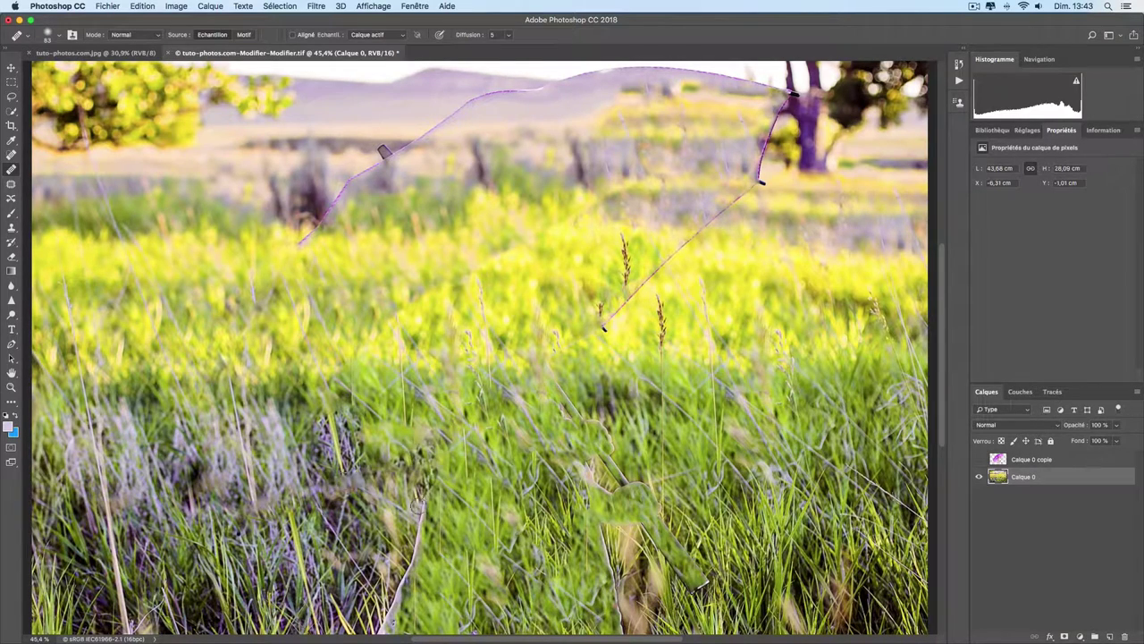
{"action": "left_click_drag", "start_coordinate": [429, 443], "coordinate": [394, 626]}
Enlarge the Healing Brush to 162 px and remove the edge lines along the hills and tree
{"action": "right_click", "coordinate": [607, 496]}
{"action": "left_click_drag", "start_coordinate": [651, 511], "coordinate": [663, 511]}
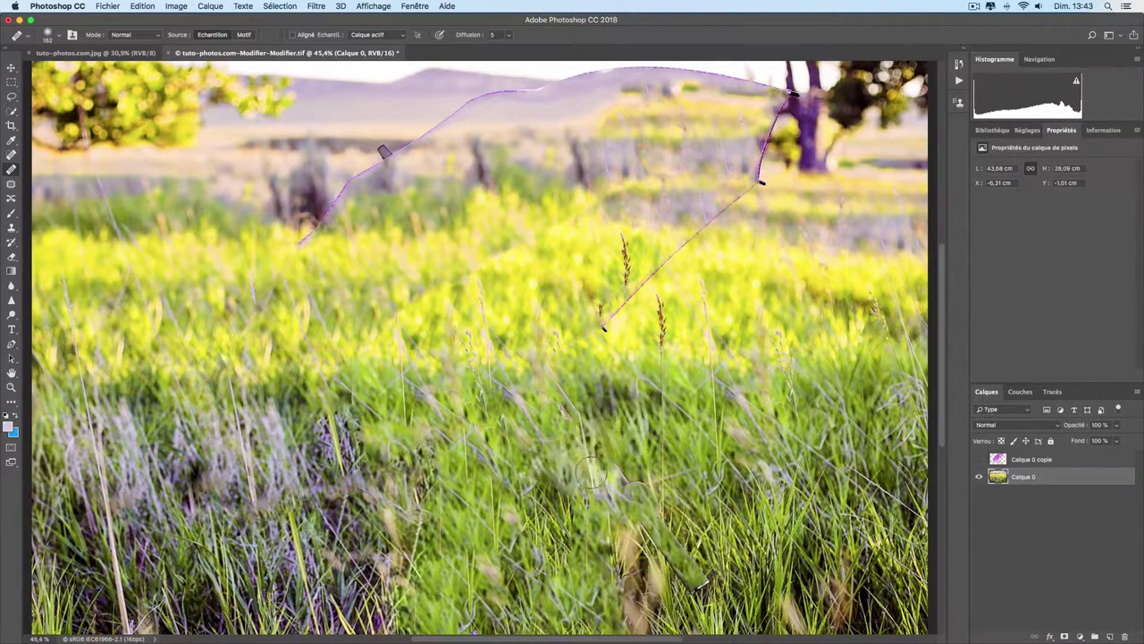
{"action": "left_click_drag", "start_coordinate": [604, 329], "coordinate": [760, 183]}
{"action": "scroll", "coordinate": [760, 183], "scroll_direction": "up", "scroll_amount": 5}
{"action": "left_click_drag", "start_coordinate": [264, 322], "coordinate": [542, 223]}
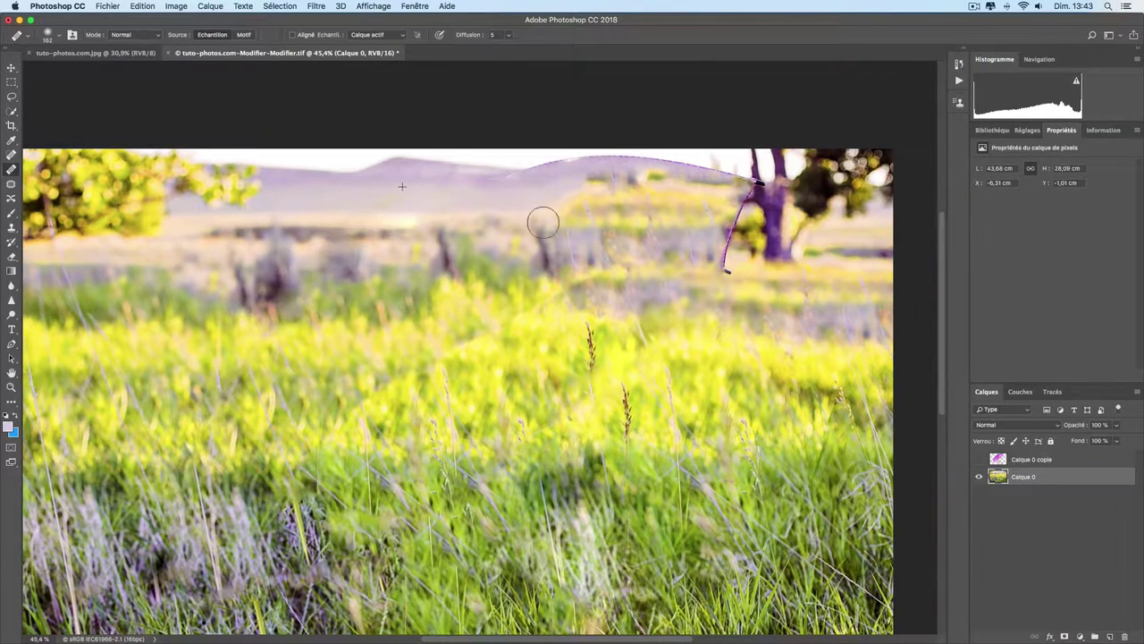
{"action": "mouse_move", "coordinate": [728, 268]}
{"action": "left_mouse_down"}
{"action": "mouse_move", "coordinate": [676, 178]}
{"action": "mouse_move", "coordinate": [500, 179]}
{"action": "left_mouse_up"}
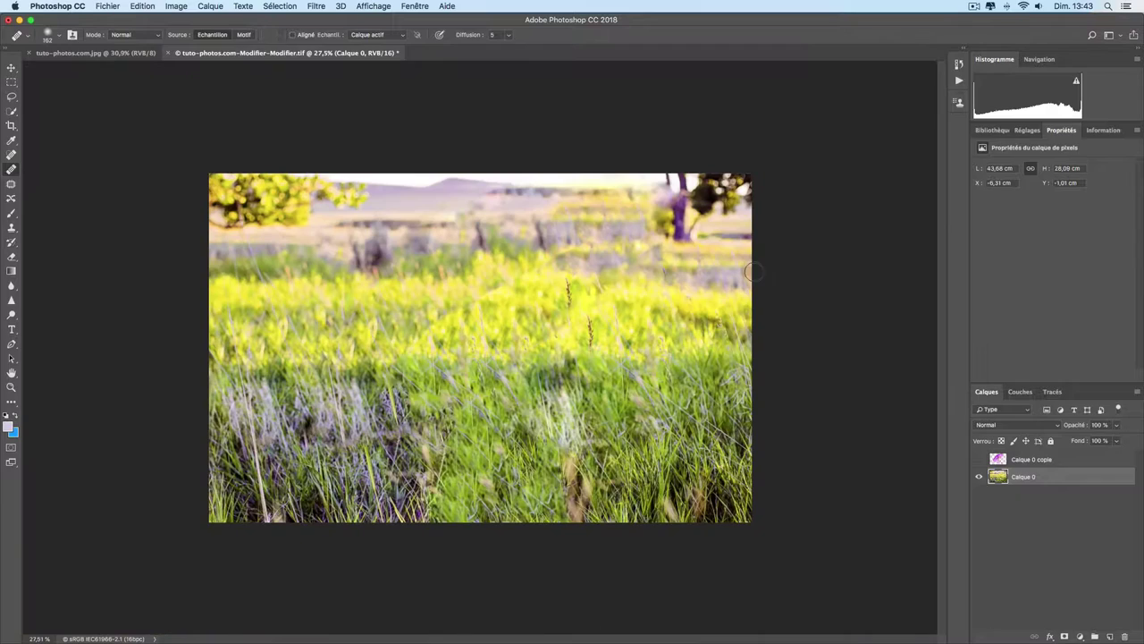
{"action": "left_click_drag", "start_coordinate": [602, 290], "coordinate": [624, 243]}
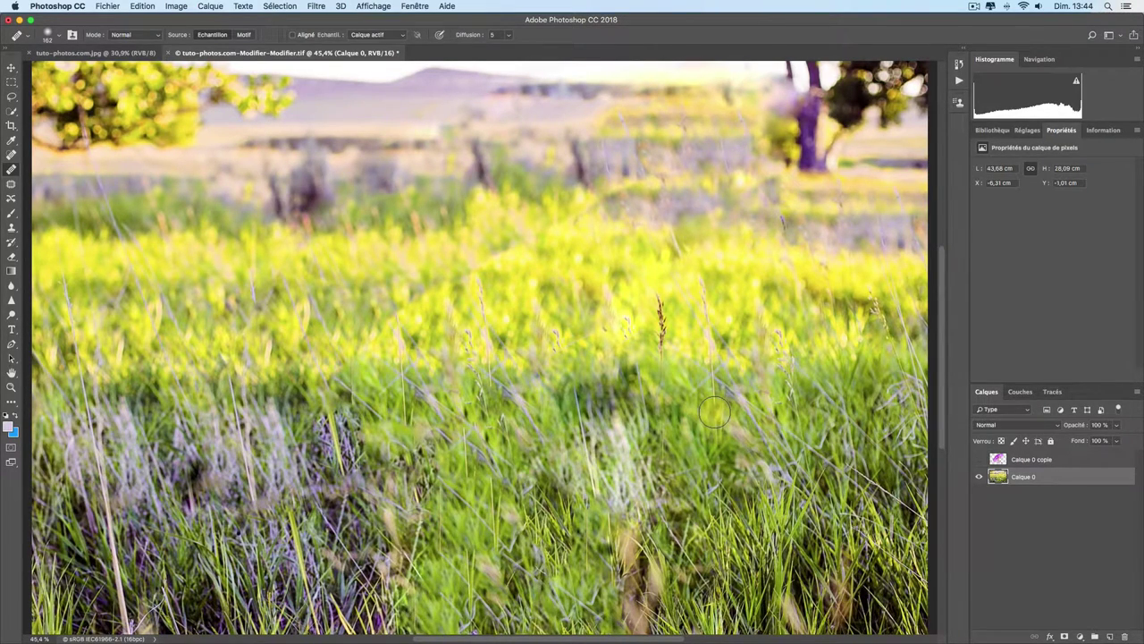
{"action": "right_click", "coordinate": [1038, 480]}
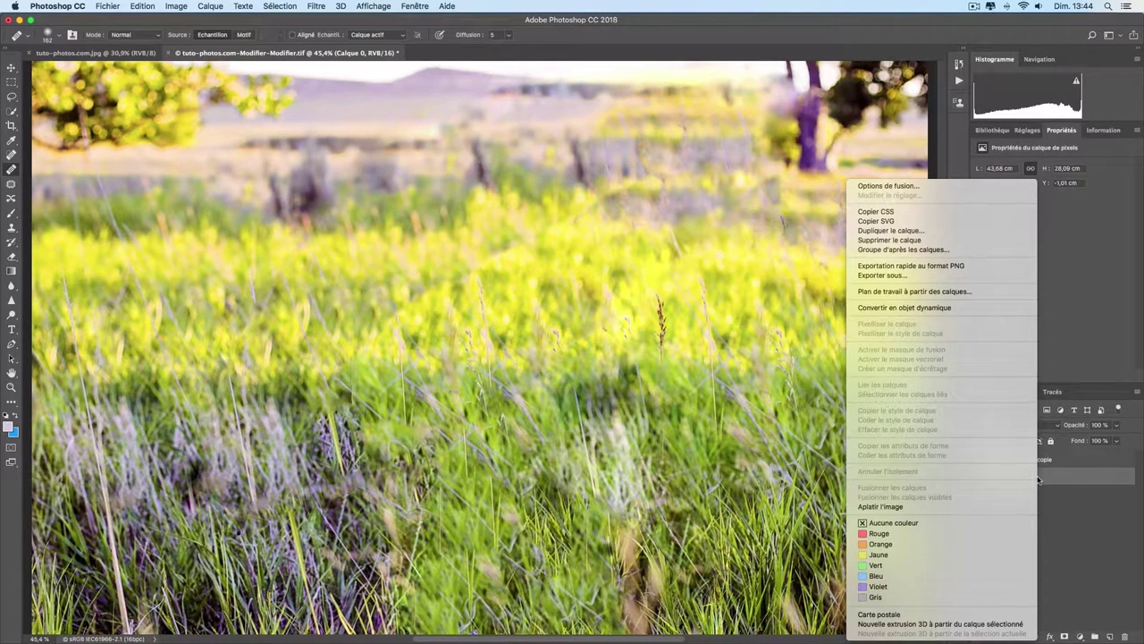
Convert Calque 0 and Calque 0 copie to smart objects, making Calque 0 copie visible again
{"action": "left_click", "coordinate": [959, 307]}
{"action": "left_click", "coordinate": [979, 460]}
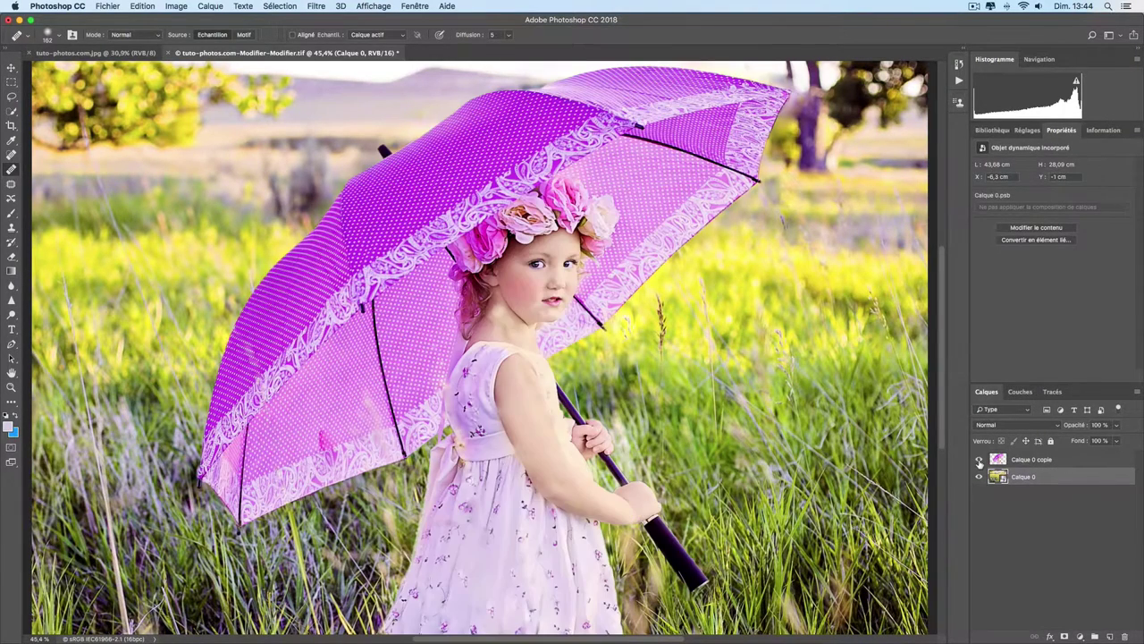
{"action": "left_click", "coordinate": [1061, 462]}
{"action": "right_click", "coordinate": [1062, 462]}
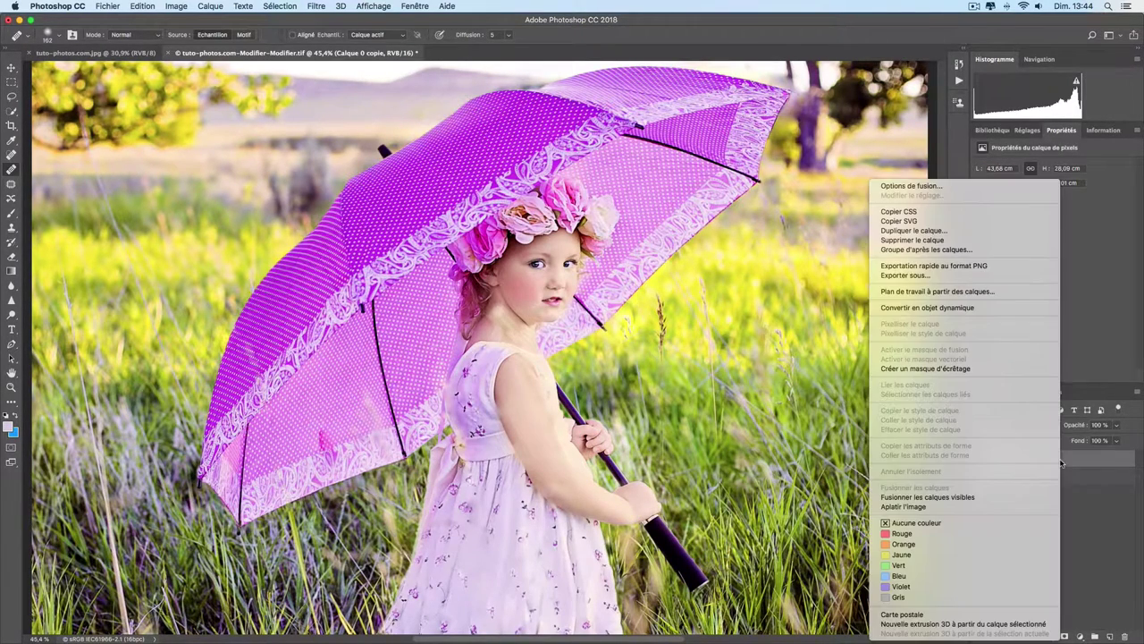
{"action": "left_click", "coordinate": [991, 308]}
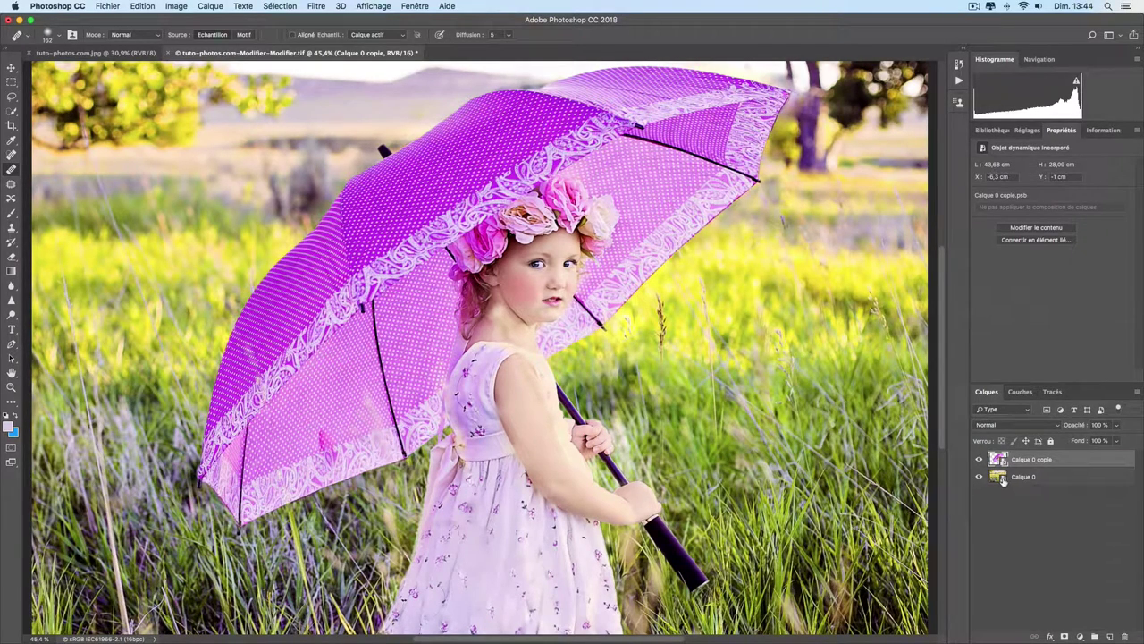
{"action": "left_click", "coordinate": [418, 8]}
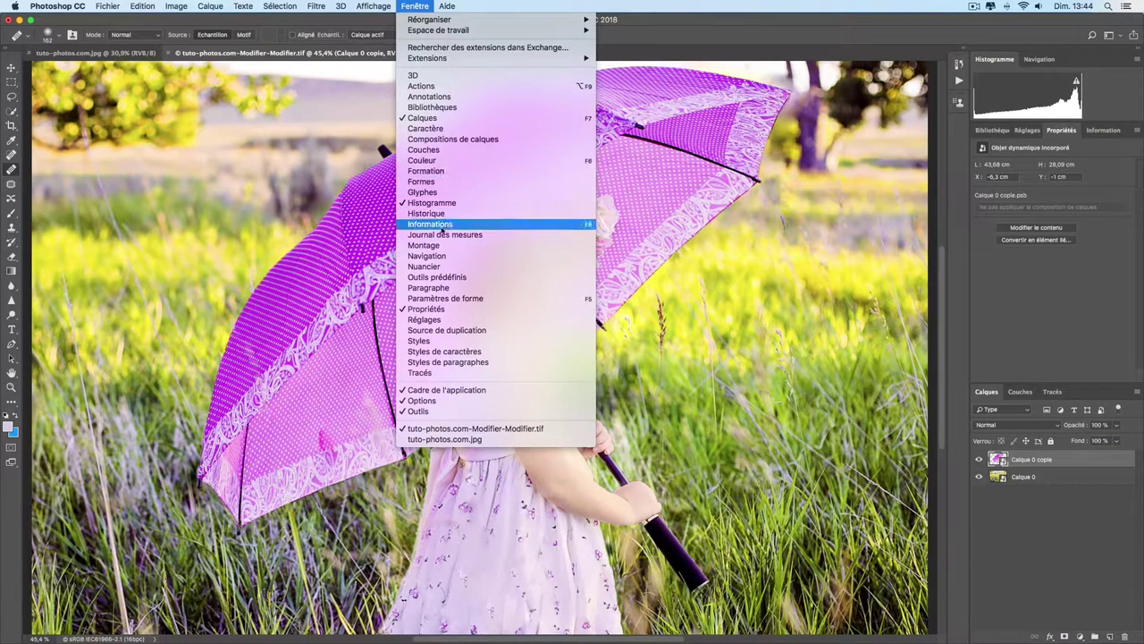
Open the Montage panel, create a video timeline, and expand Calque 0 copie's track properties
{"action": "left_click", "coordinate": [461, 252]}
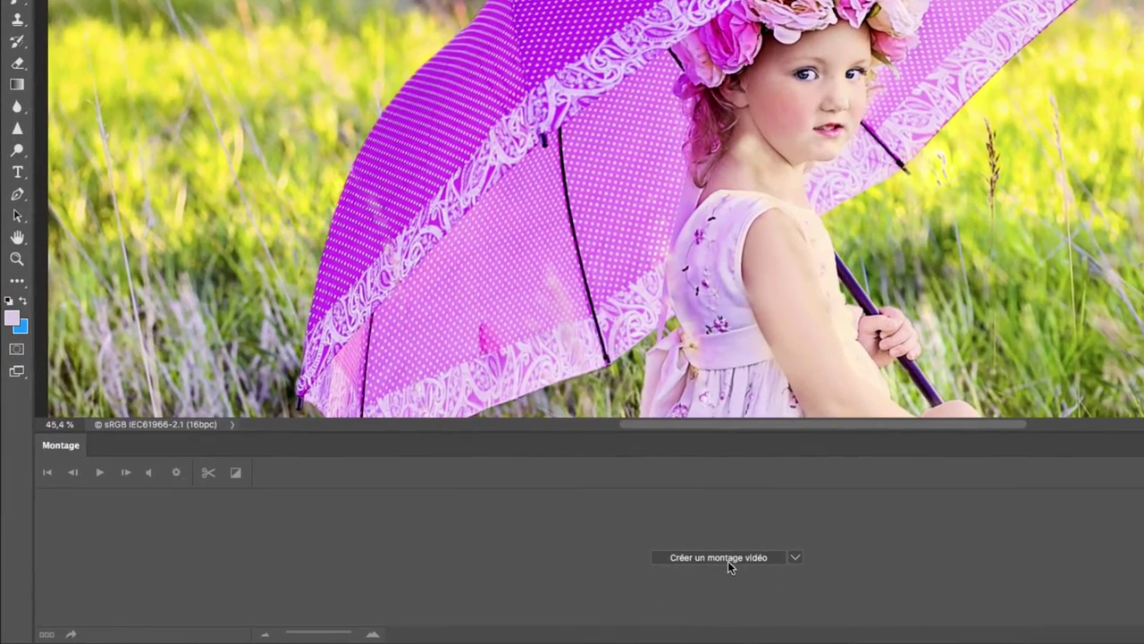
{"action": "left_click", "coordinate": [725, 558]}
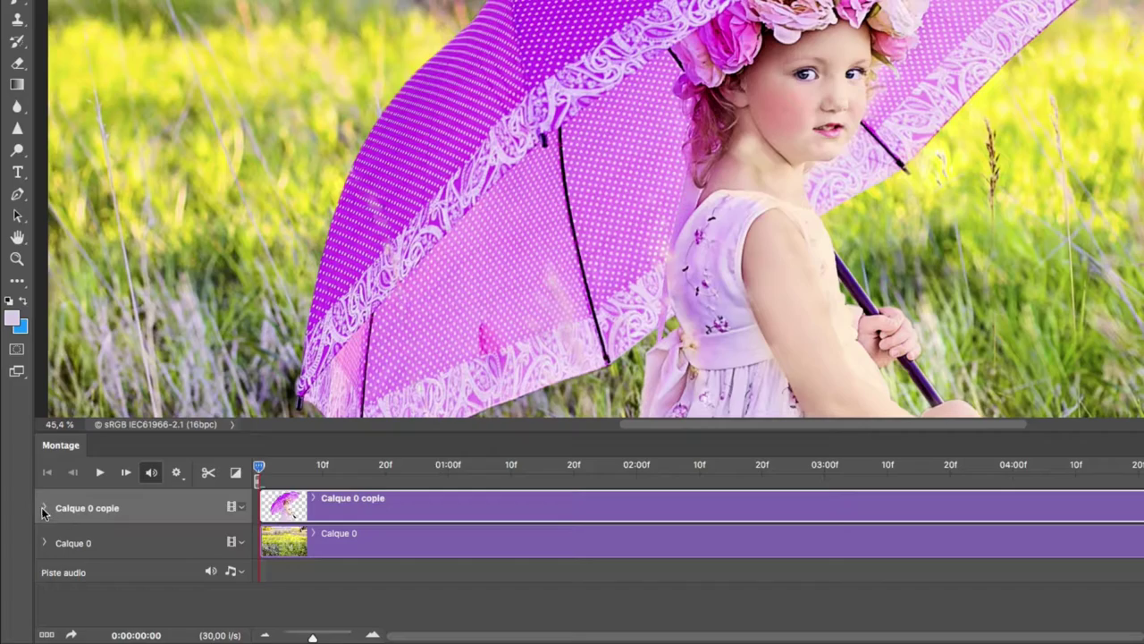
{"action": "left_click", "coordinate": [42, 506]}
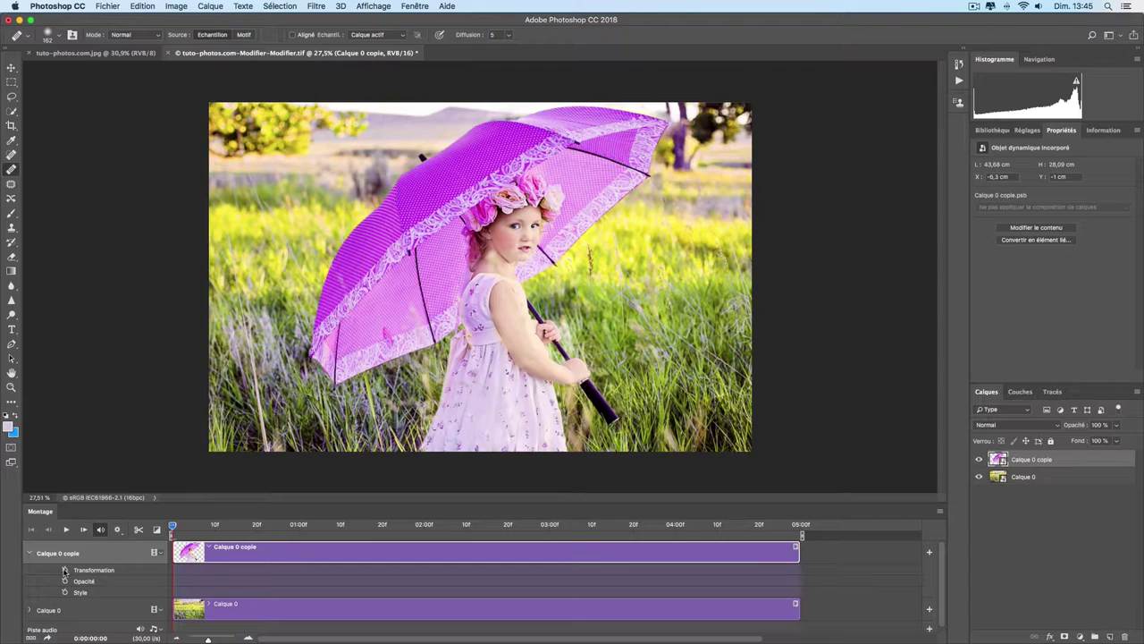
Keyframe Calque 0 copie's Transformation, scaling it to about 108% and nudging it left at clip end
{"action": "left_click", "coordinate": [64, 569]}
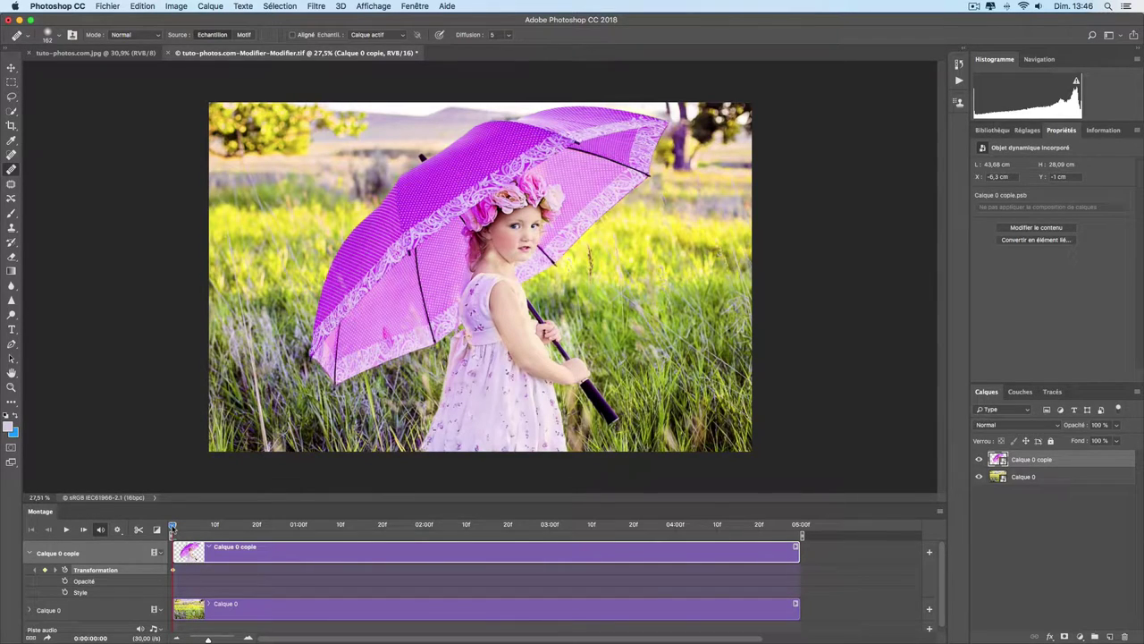
{"action": "left_click_drag", "start_coordinate": [172, 528], "coordinate": [816, 527]}
{"action": "key", "text": "ctrl+t"}
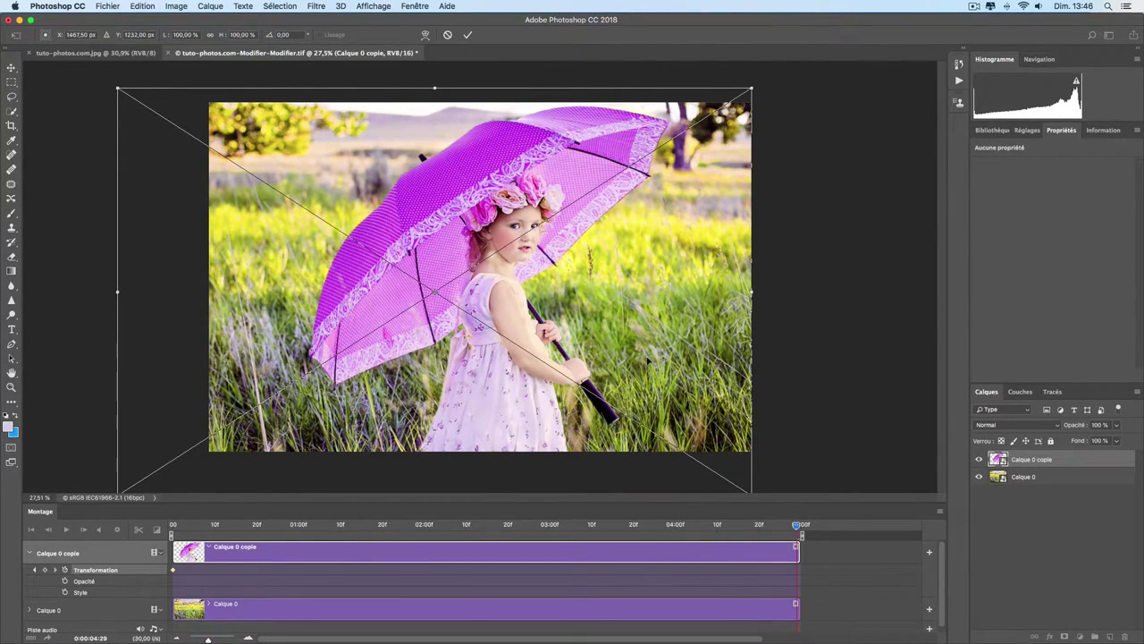
{"action": "key", "text": "ctrl+minus"}
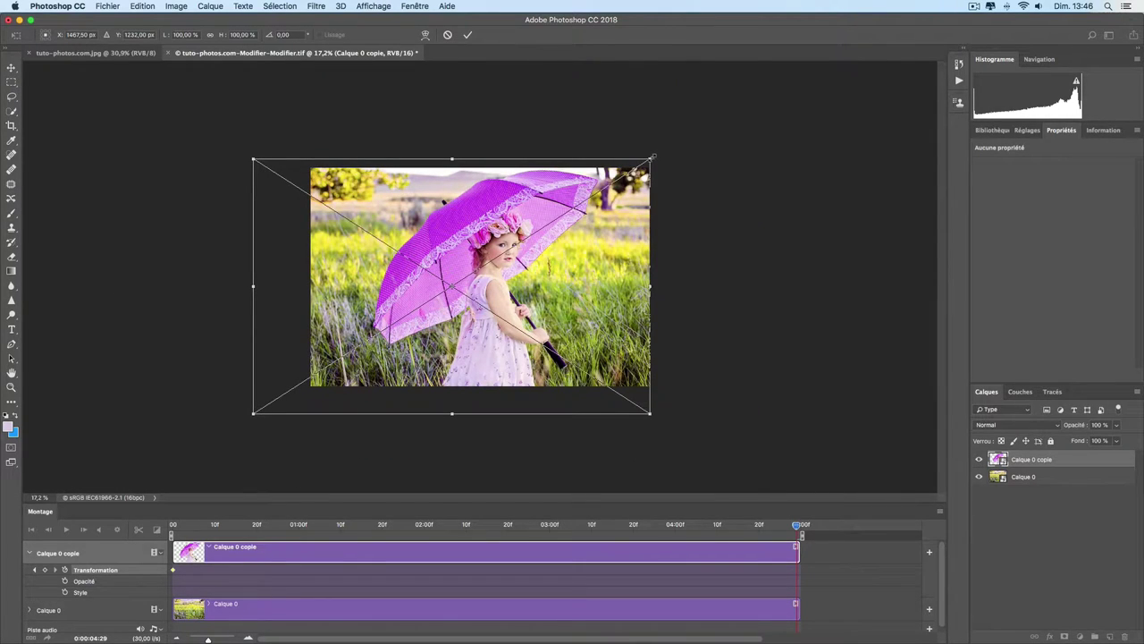
{"action": "left_click_drag", "start_coordinate": [650, 158], "coordinate": [681, 140]}
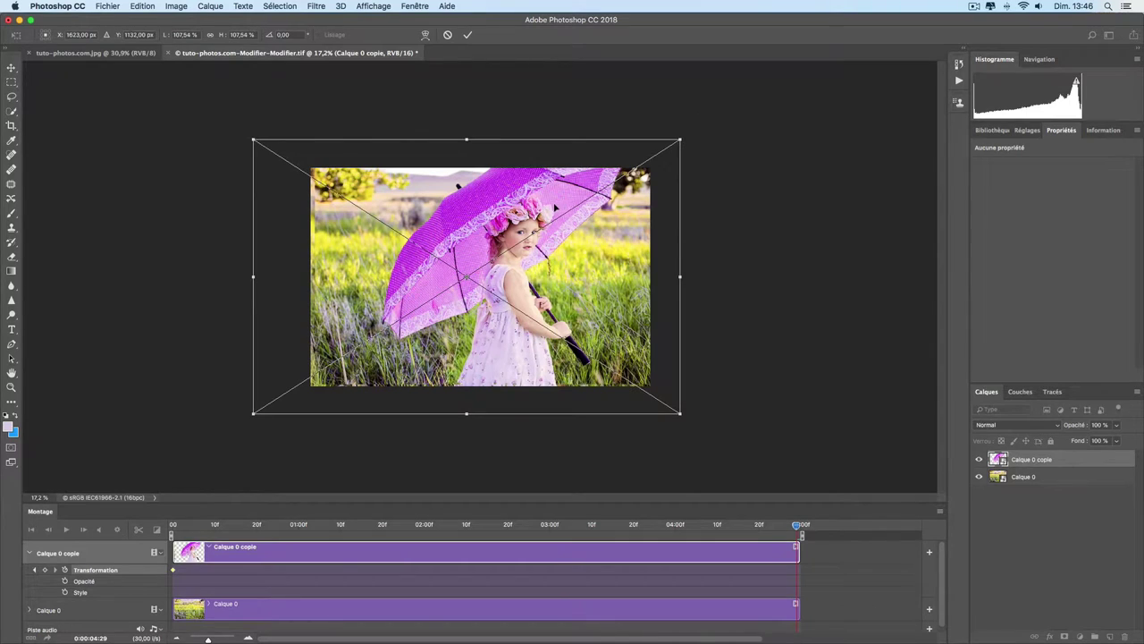
{"action": "left_click_drag", "start_coordinate": [555, 208], "coordinate": [541, 207]}
{"action": "key", "text": "Return"}
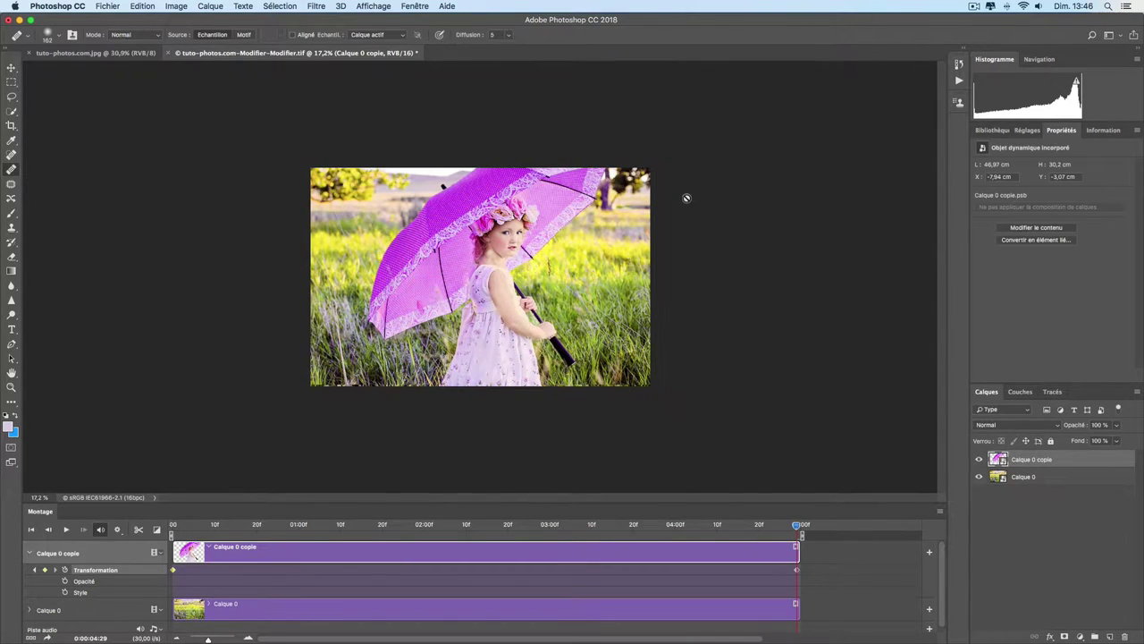
Fit the image on screen, scrub through the zoom animation, and leave the playhead at 0:00:00:00
{"action": "key", "text": "super+0"}
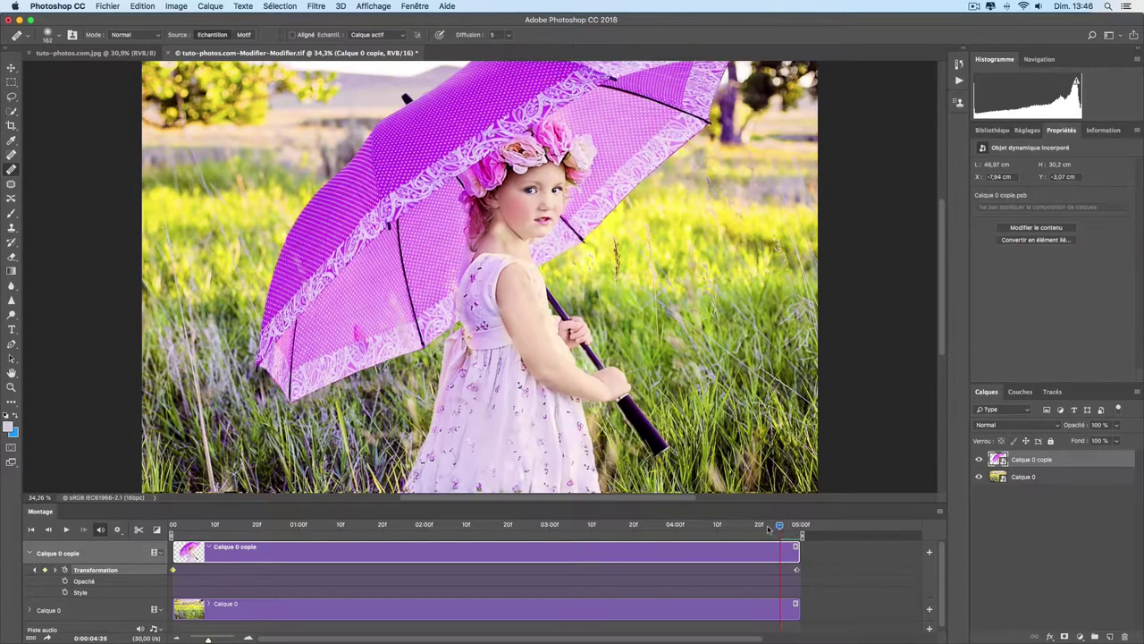
{"action": "left_click_drag", "start_coordinate": [796, 527], "coordinate": [172, 526]}
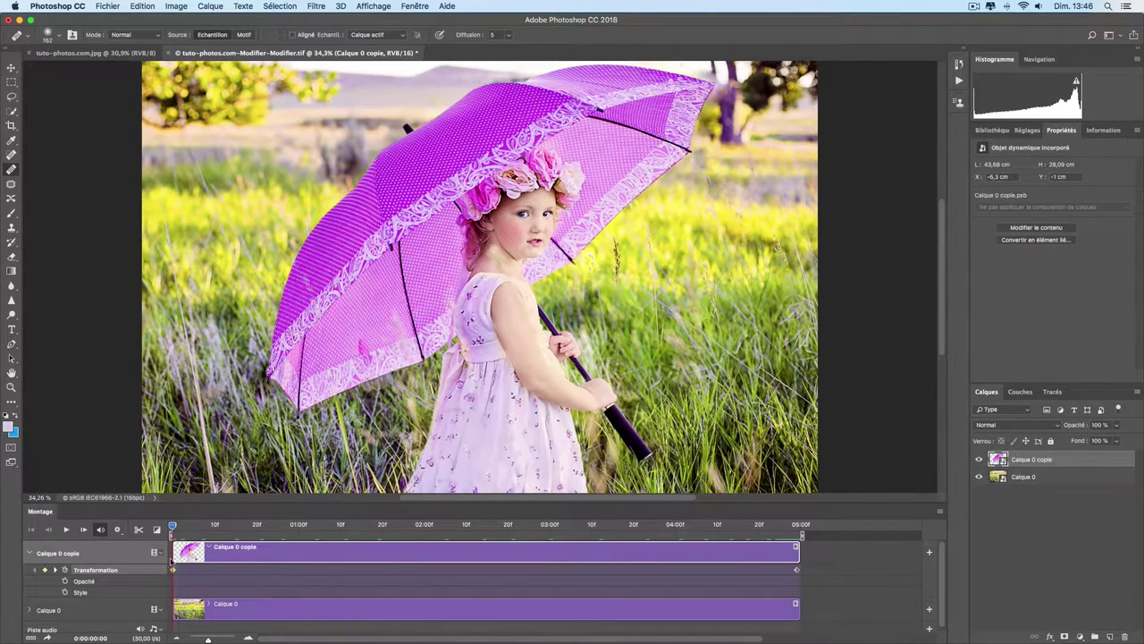
{"action": "left_click_drag", "start_coordinate": [174, 527], "coordinate": [795, 526]}
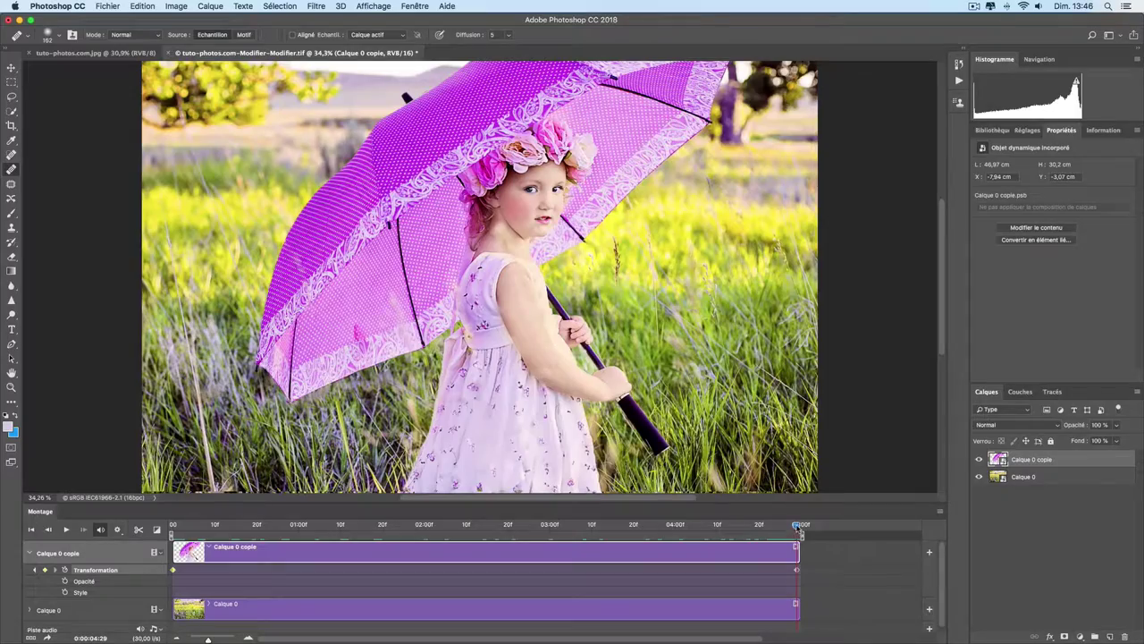
{"action": "left_click_drag", "start_coordinate": [798, 528], "coordinate": [173, 525]}
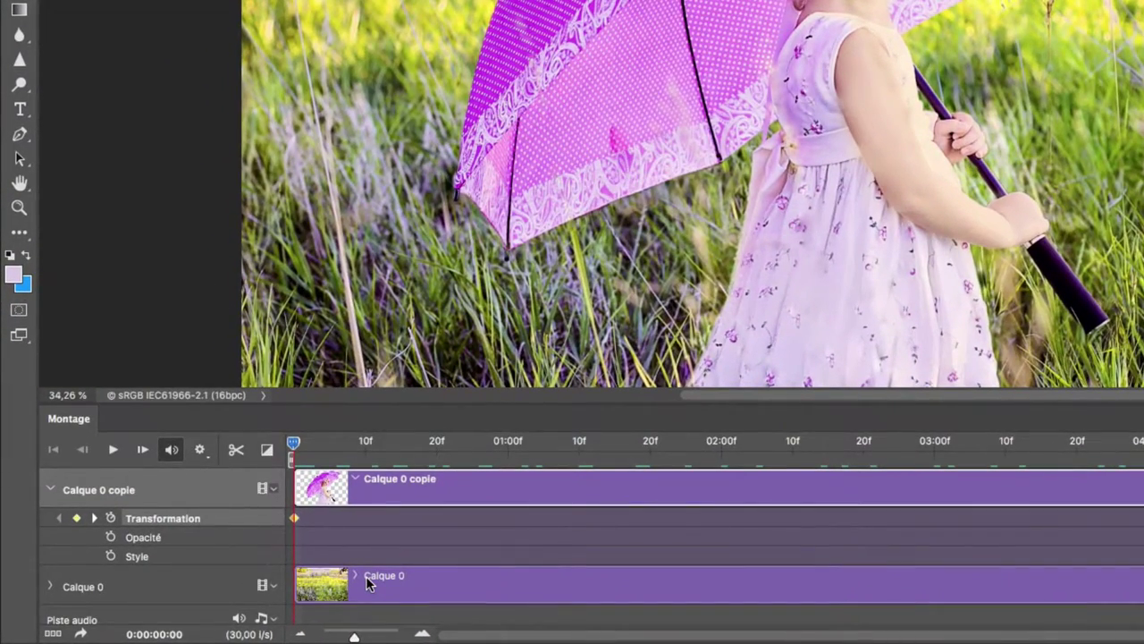
Enlarge Calque 0 to about 109% and set its first Transformation keyframe at frame 0
{"action": "scroll", "coordinate": [297, 542], "scroll_direction": "down", "scroll_amount": 1}
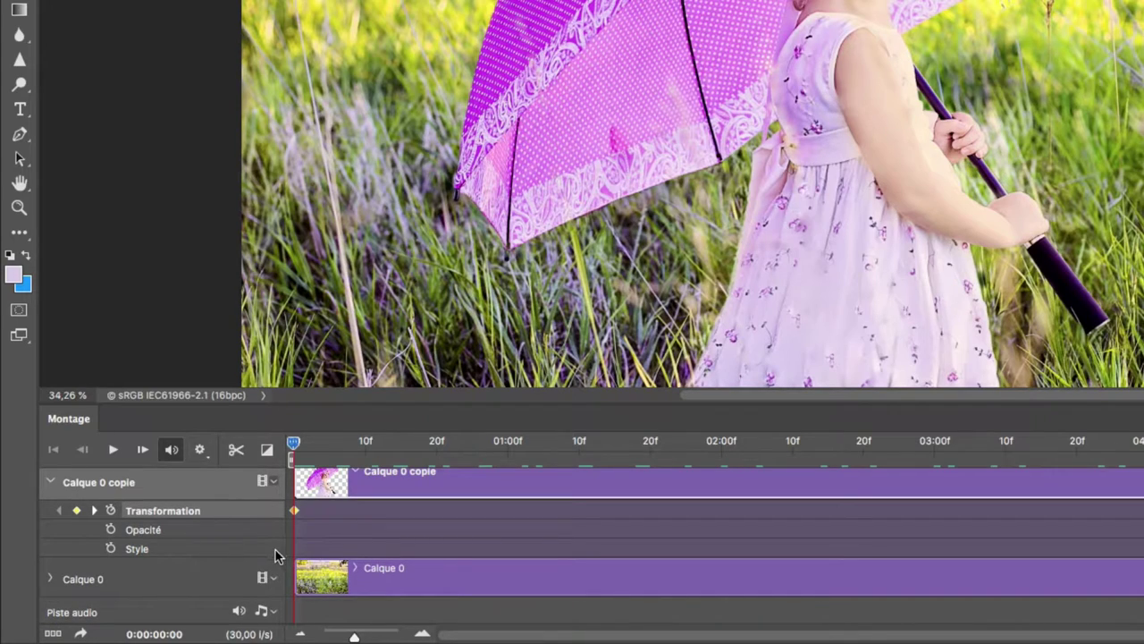
{"action": "left_click", "coordinate": [50, 579]}
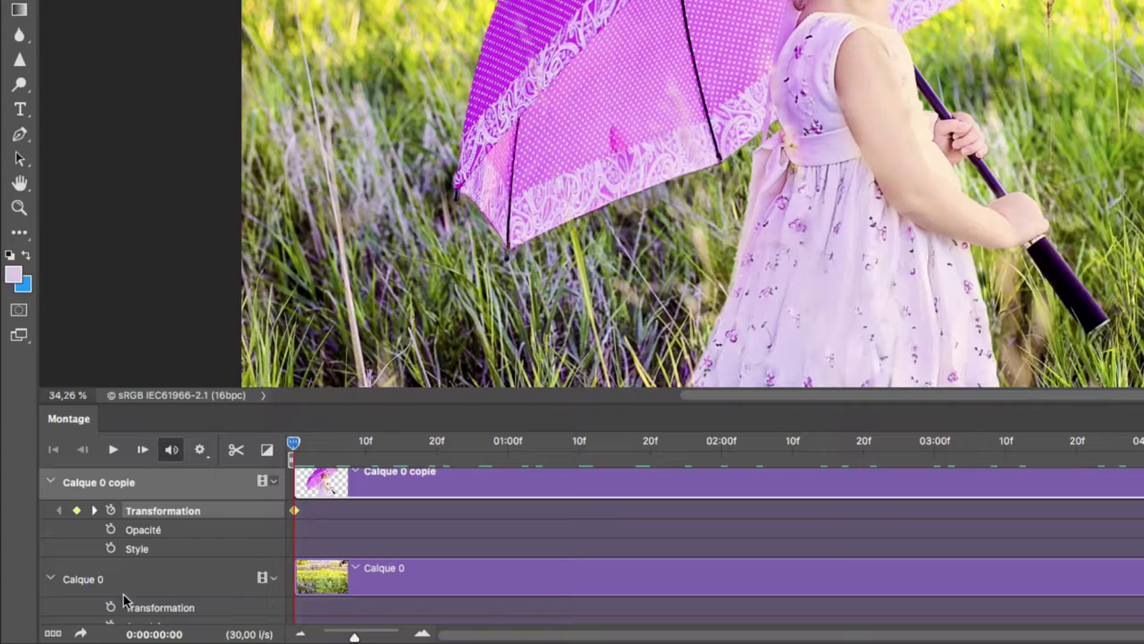
{"action": "left_click", "coordinate": [371, 574]}
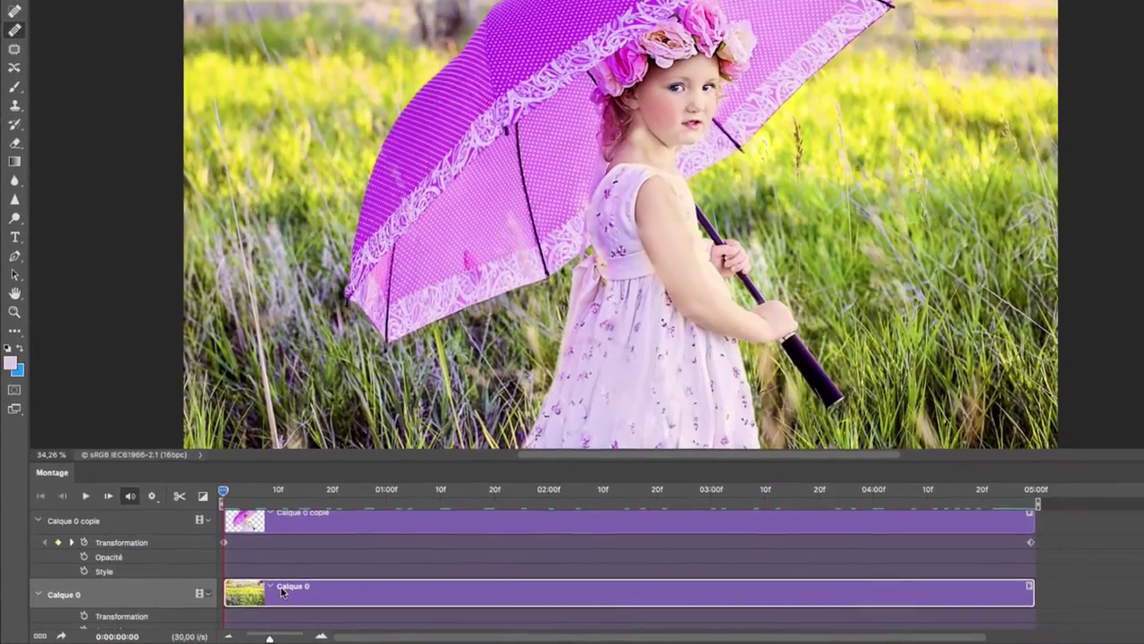
{"action": "key", "text": "super+t"}
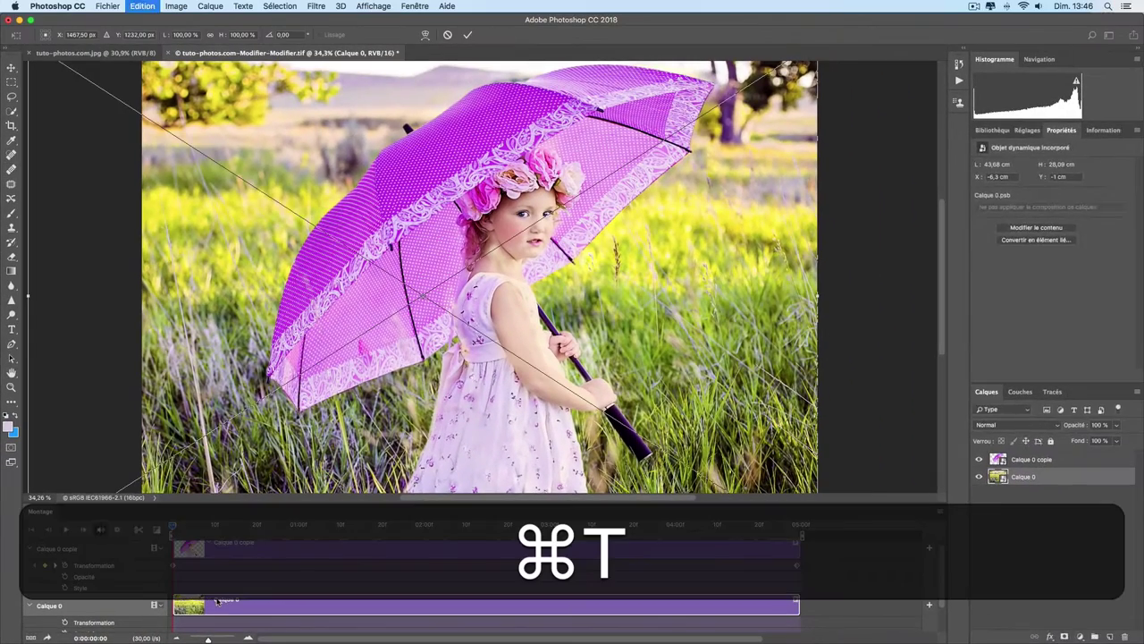
{"action": "key", "text": "super+0"}
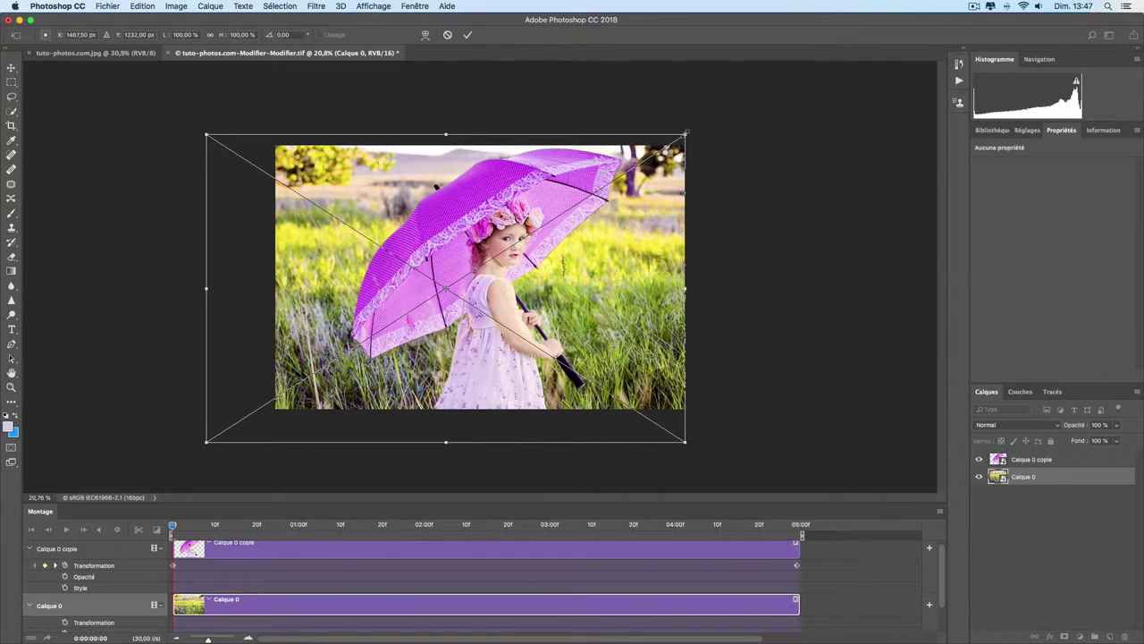
{"action": "left_click_drag", "start_coordinate": [685, 132], "coordinate": [725, 103]}
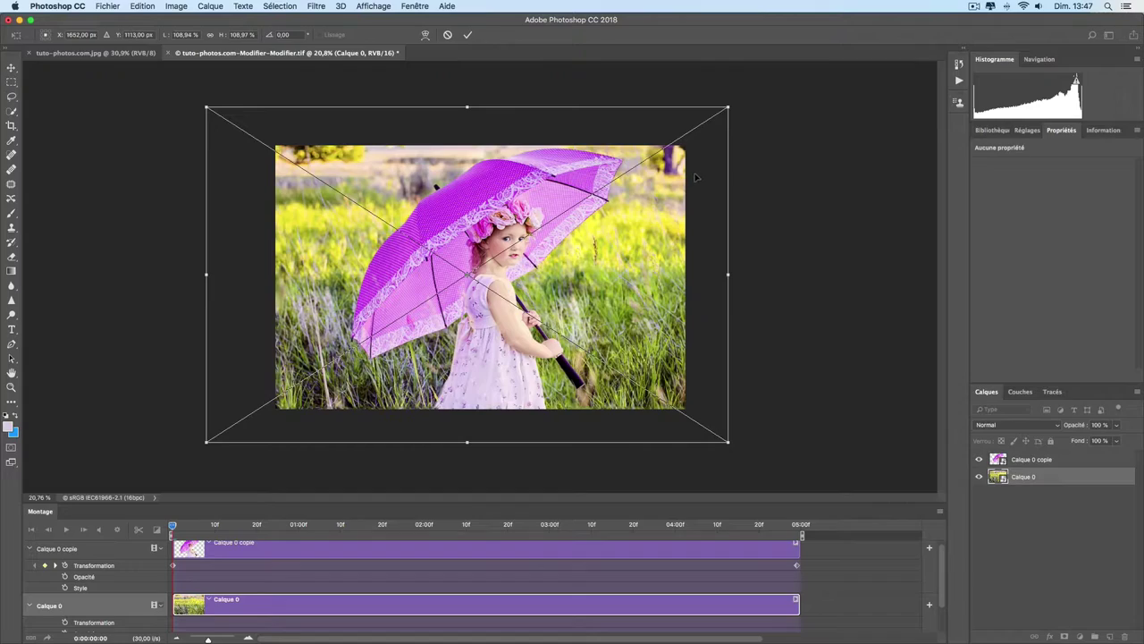
{"action": "key", "text": "Return"}
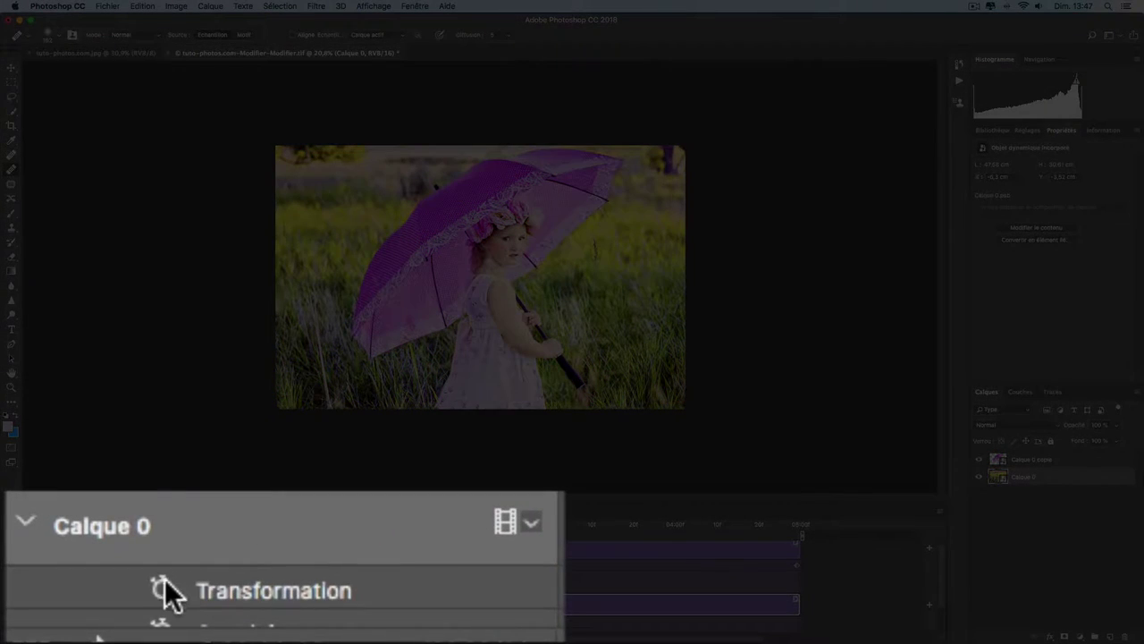
{"action": "left_click", "coordinate": [64, 621]}
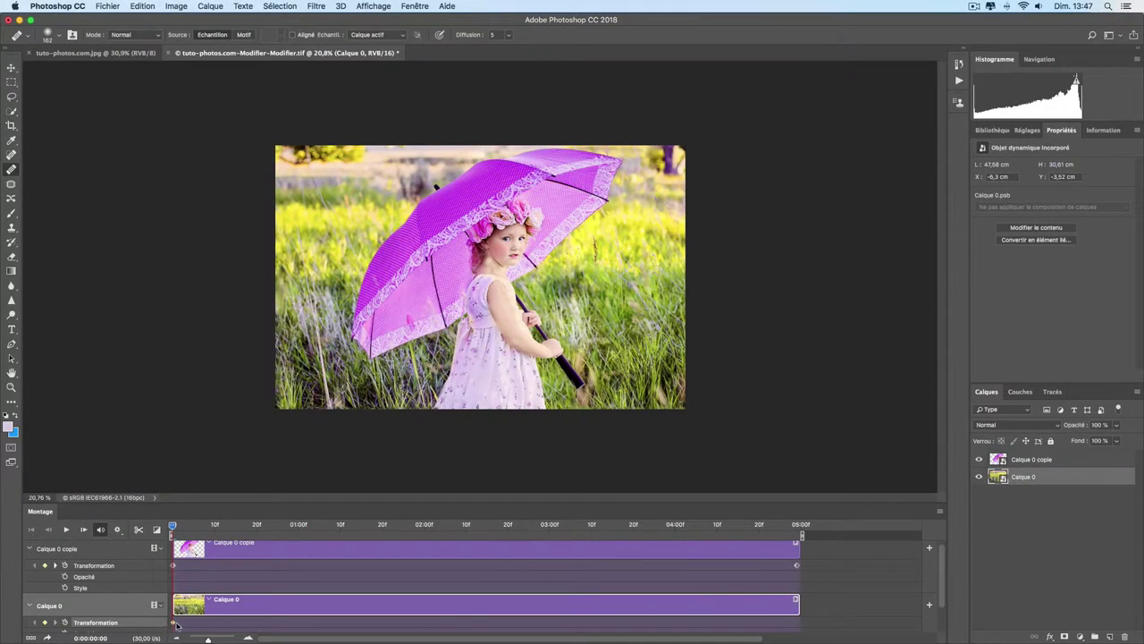
At the last frame, scale Calque 0 down to about 101%
{"action": "left_click_drag", "start_coordinate": [172, 526], "coordinate": [554, 525]}
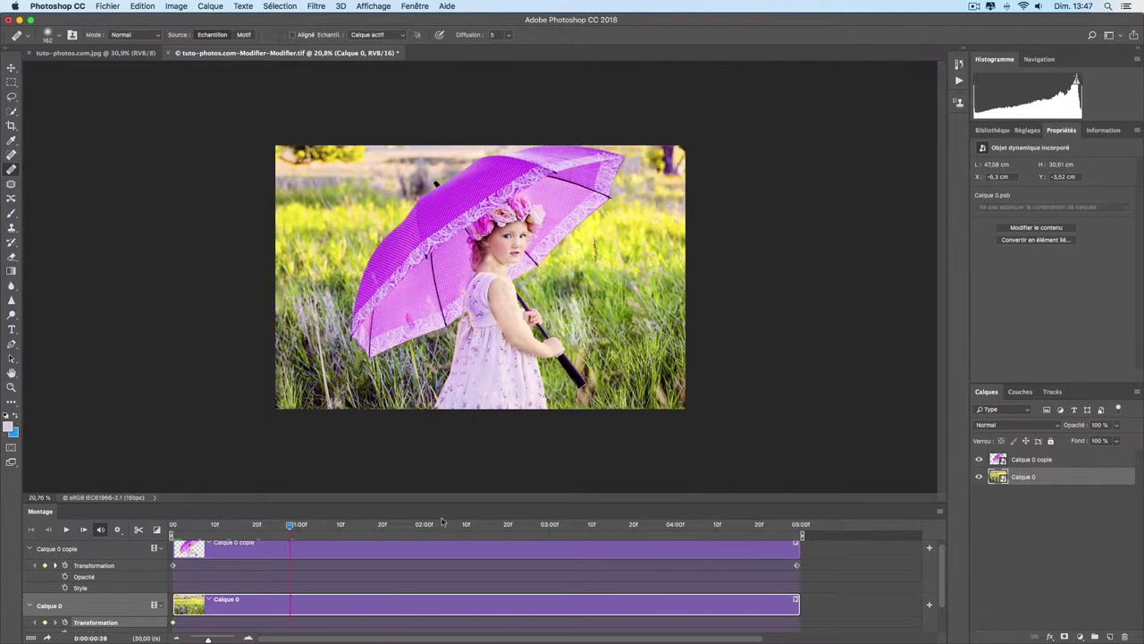
{"action": "left_click", "coordinate": [796, 524]}
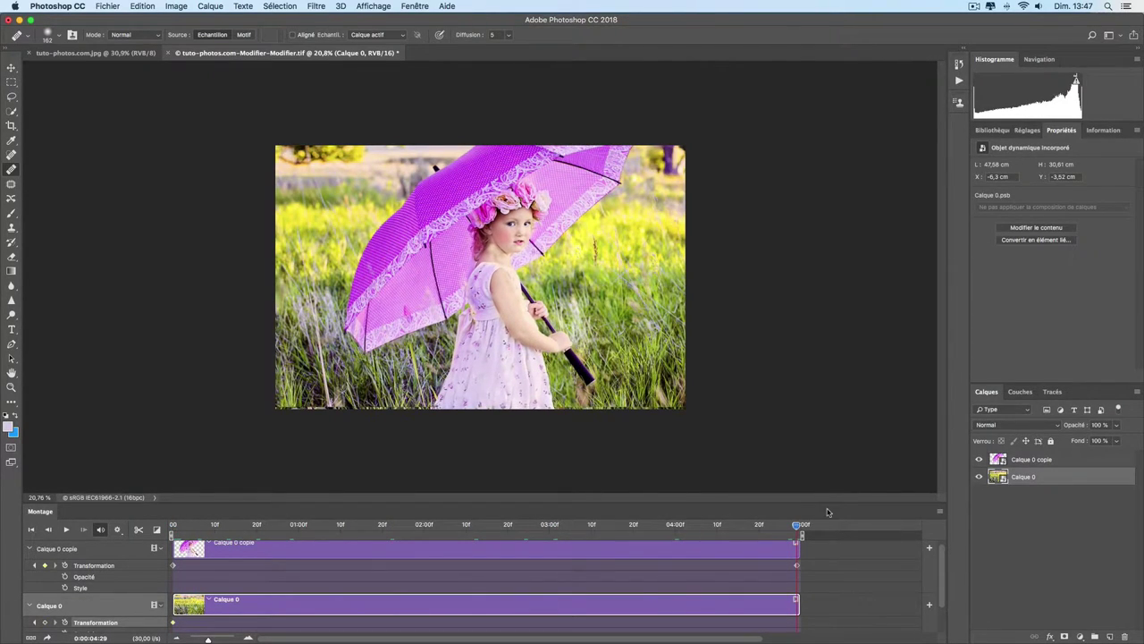
{"action": "key", "text": "t"}
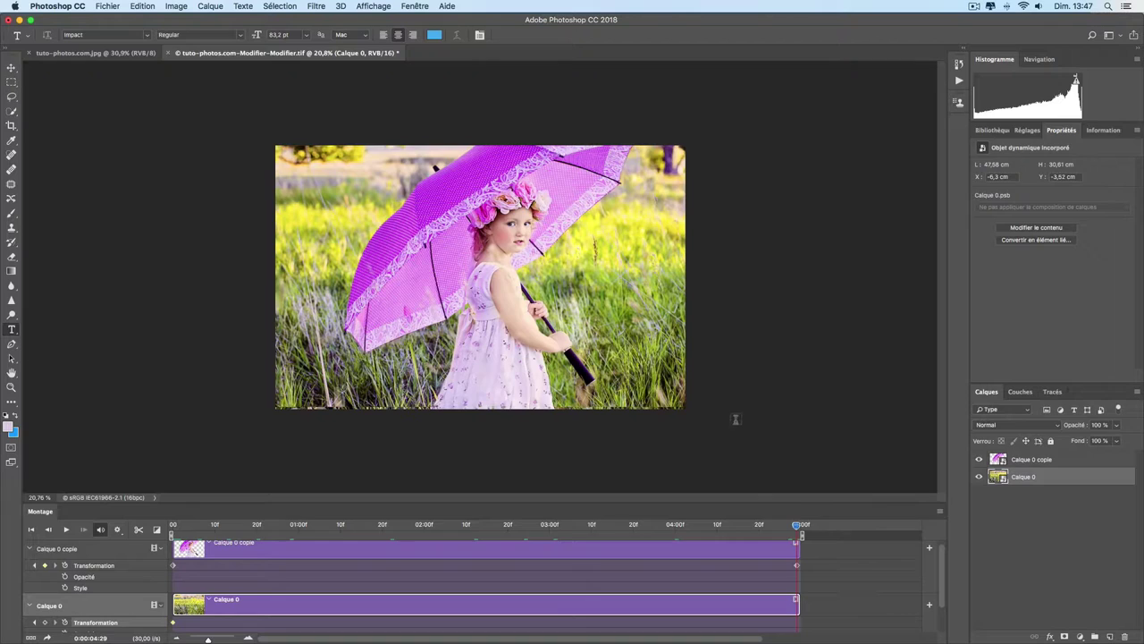
{"action": "key", "text": "ctrl+t"}
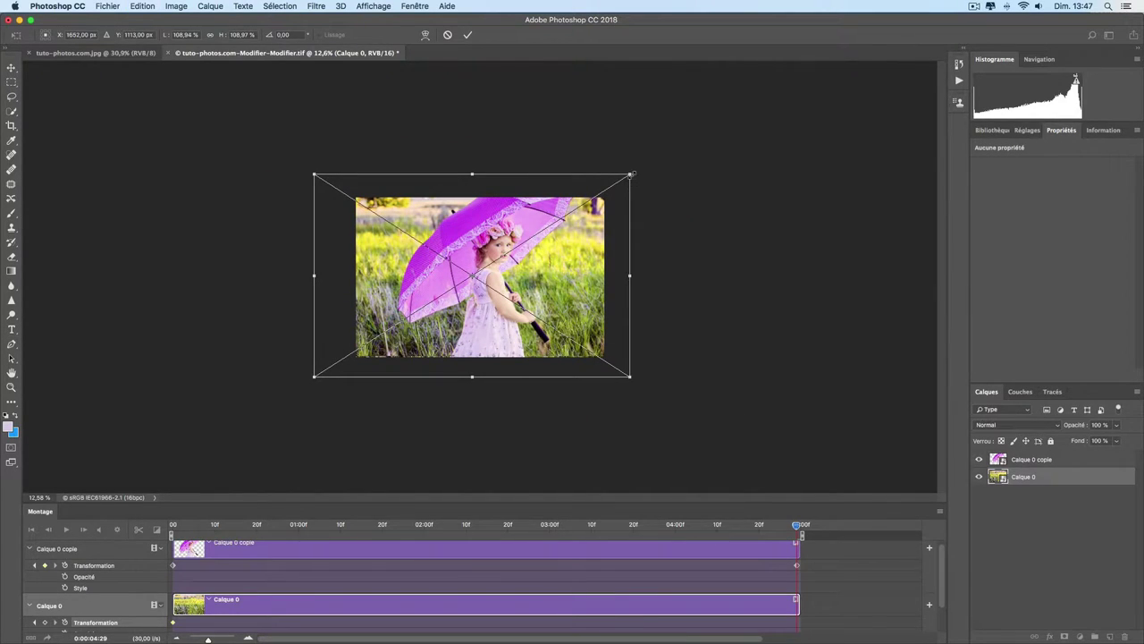
{"action": "left_click_drag", "start_coordinate": [631, 175], "coordinate": [605, 205]}
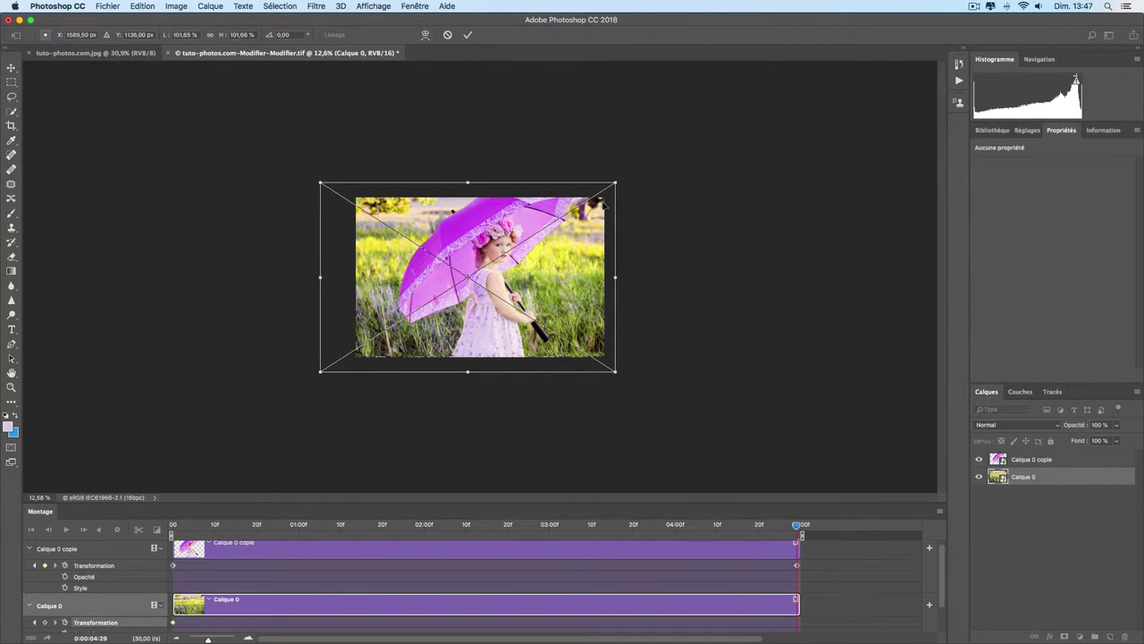
{"action": "key", "text": "Return"}
{"action": "key", "text": "j"}
{"action": "key", "text": "ctrl+0"}
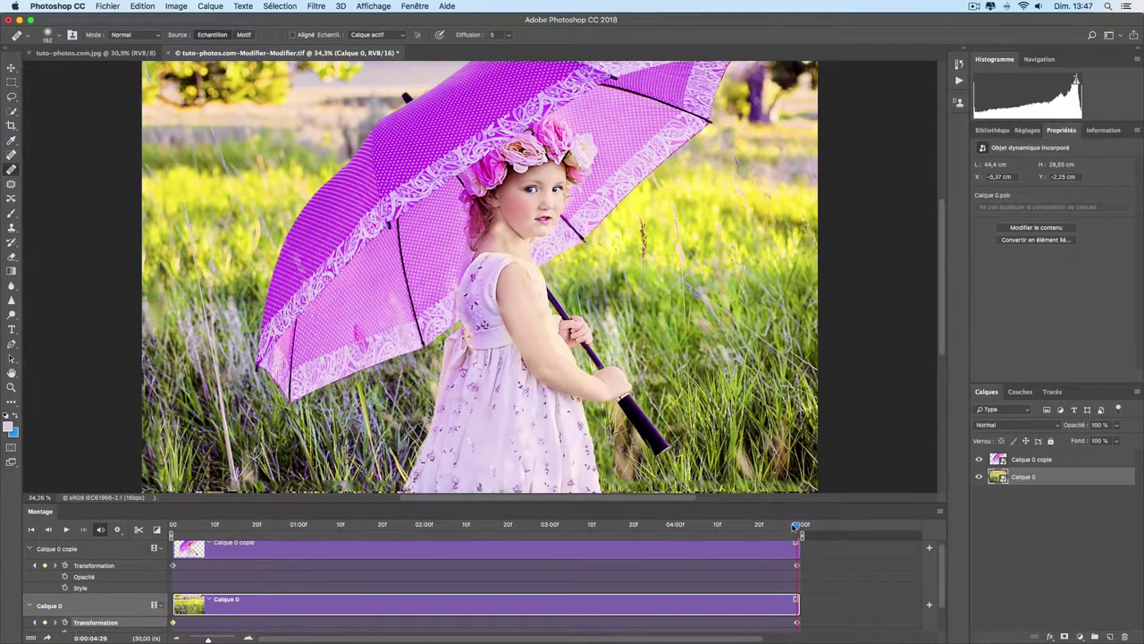
Play the zoom animation from about one second in, then replay it
{"action": "left_click", "coordinate": [301, 526]}
{"action": "key", "text": "space"}
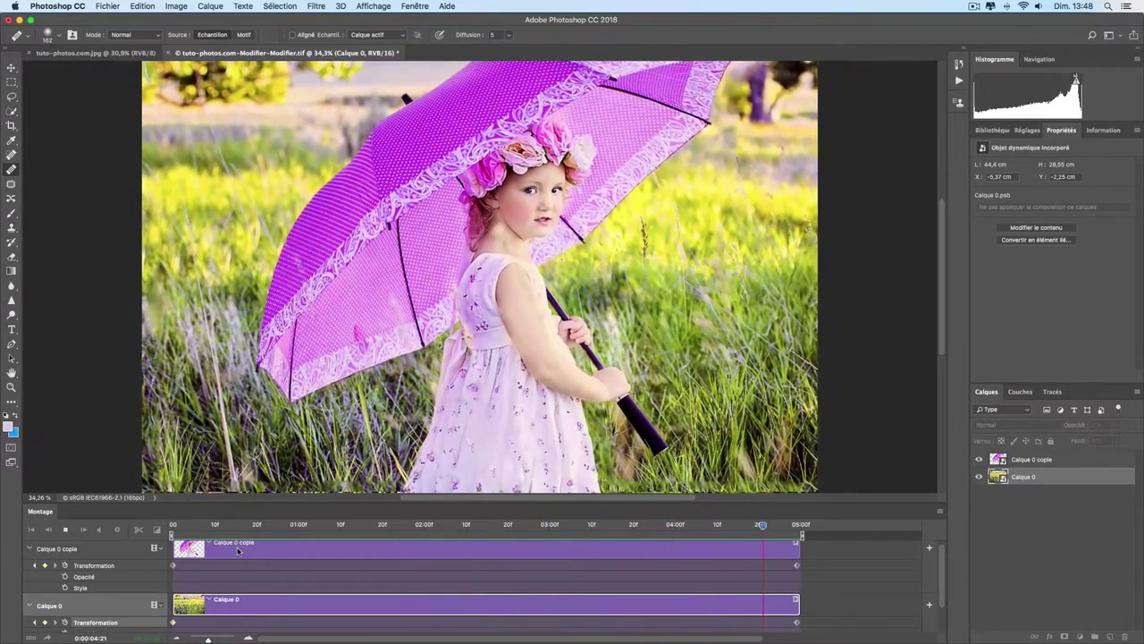
{"action": "key", "text": "space"}
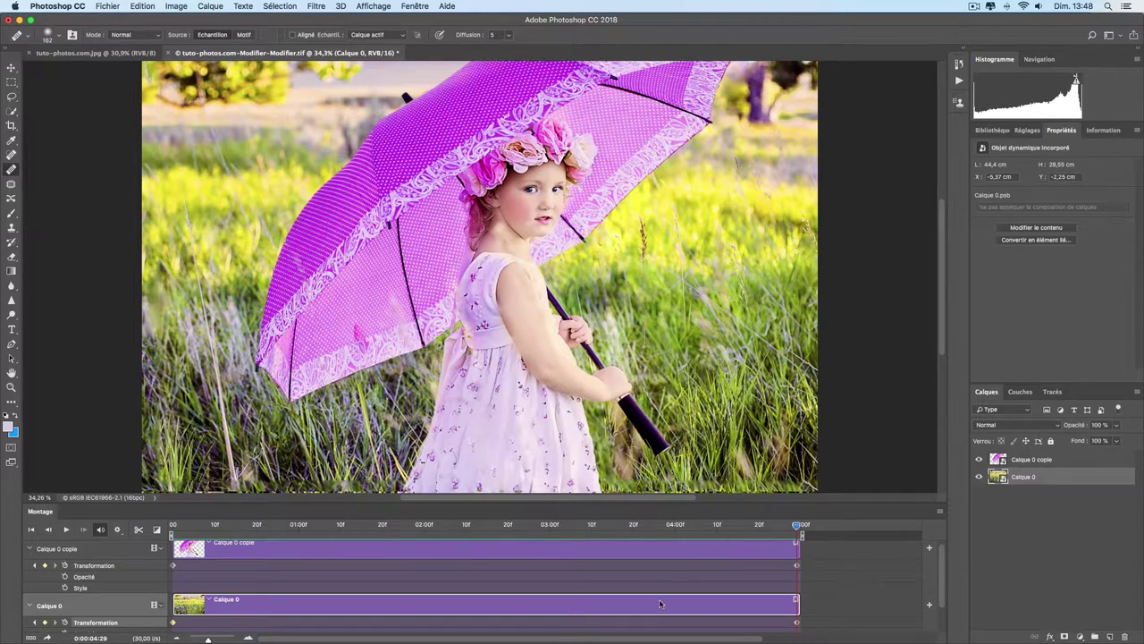
Delete Calque 0 copie's end keyframe and re-key it at 102%, nudged slightly left
{"action": "right_click", "coordinate": [797, 566]}
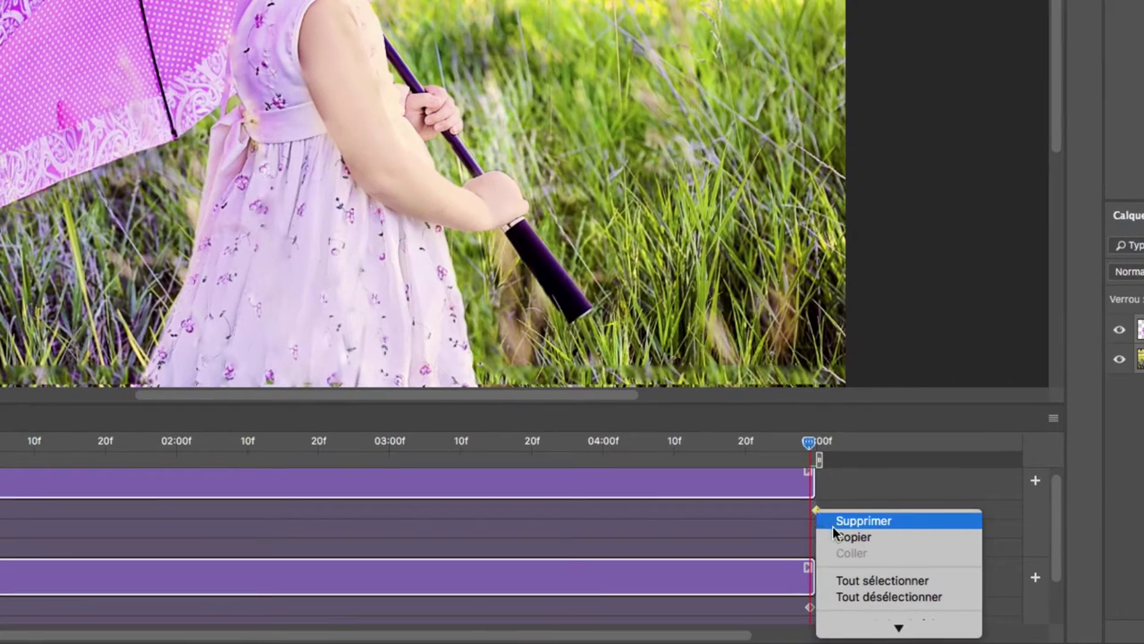
{"action": "left_click", "coordinate": [831, 535]}
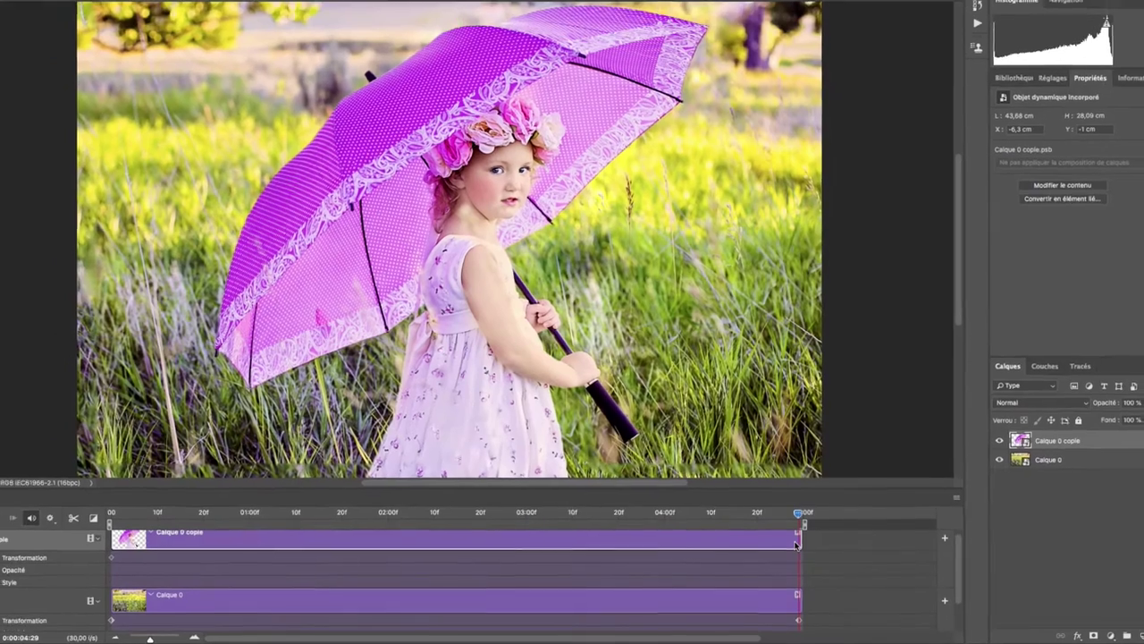
{"action": "key", "text": "ctrl+t"}
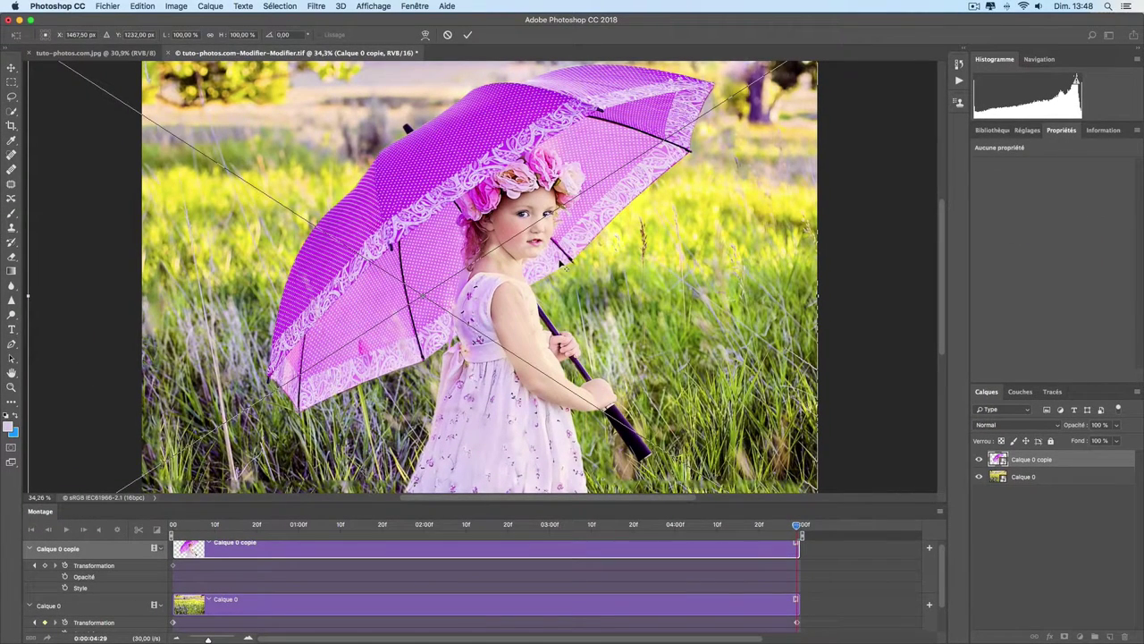
{"action": "key", "text": "ctrl+minus"}
{"action": "left_click_drag", "start_coordinate": [681, 141], "coordinate": [689, 132]}
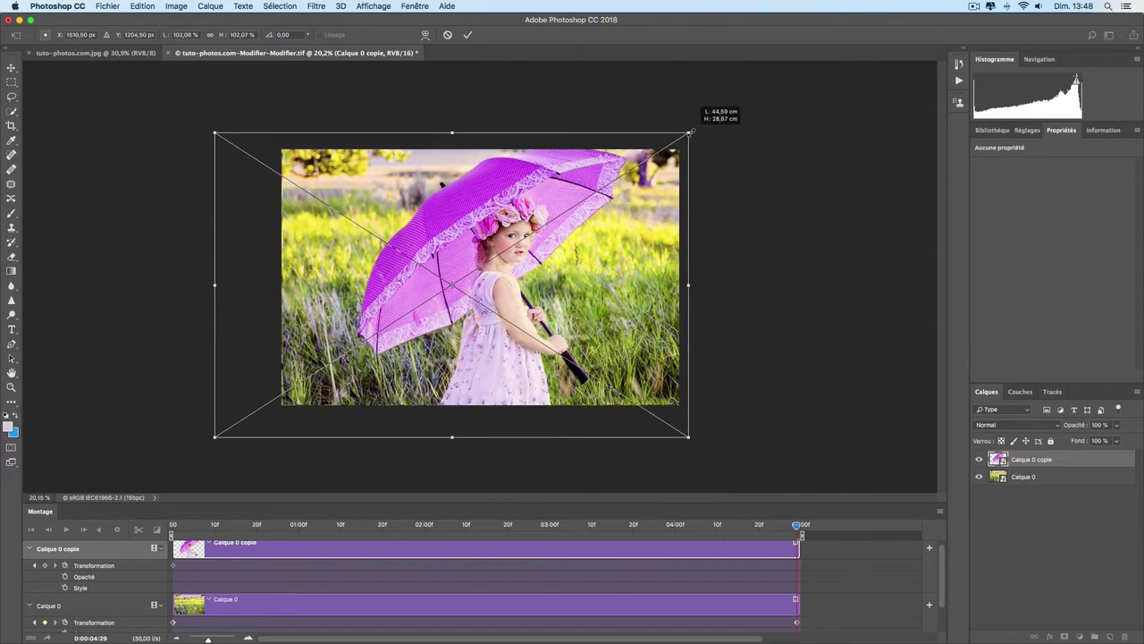
{"action": "left_click_drag", "start_coordinate": [609, 170], "coordinate": [595, 170]}
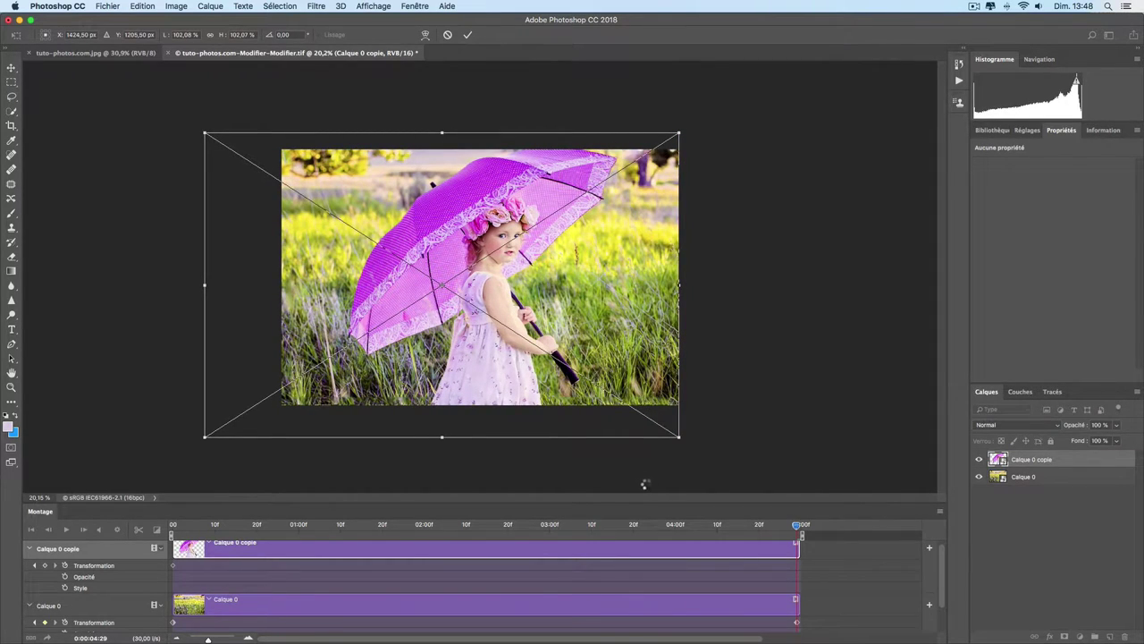
{"action": "key", "text": "Return"}
{"action": "key", "text": "ctrl+0"}
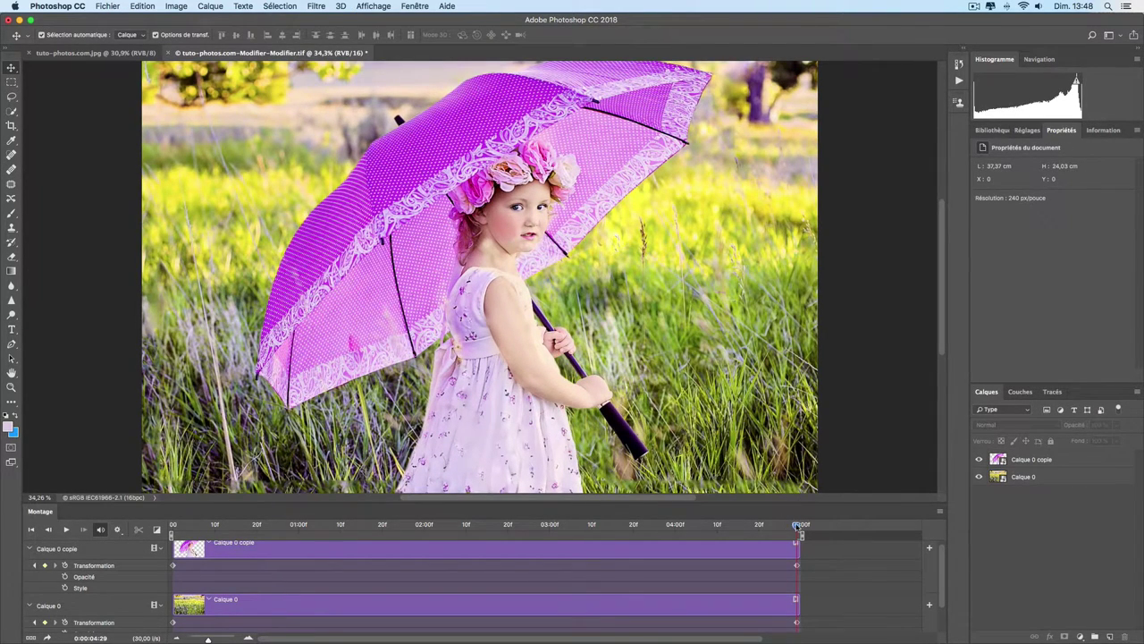
{"action": "left_click_drag", "start_coordinate": [796, 524], "coordinate": [168, 529]}
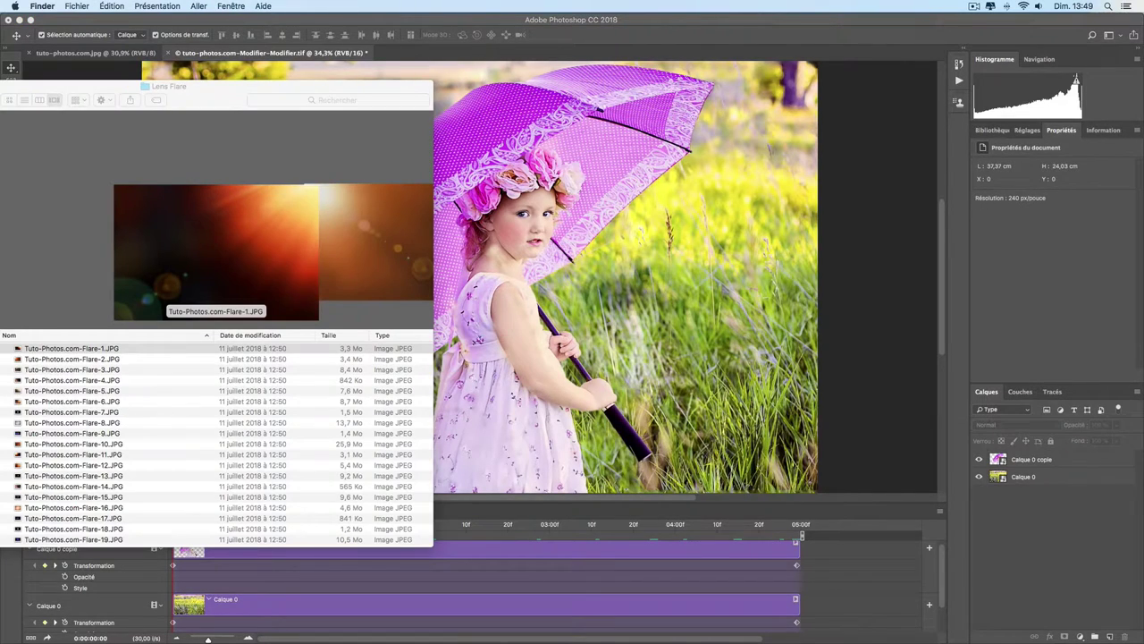
Place Tuto-Photos.com-Flare-17 in the photo, shrunk to about 23% over the lower-right grass
{"action": "left_click", "coordinate": [102, 472]}
{"action": "left_click", "coordinate": [98, 476]}
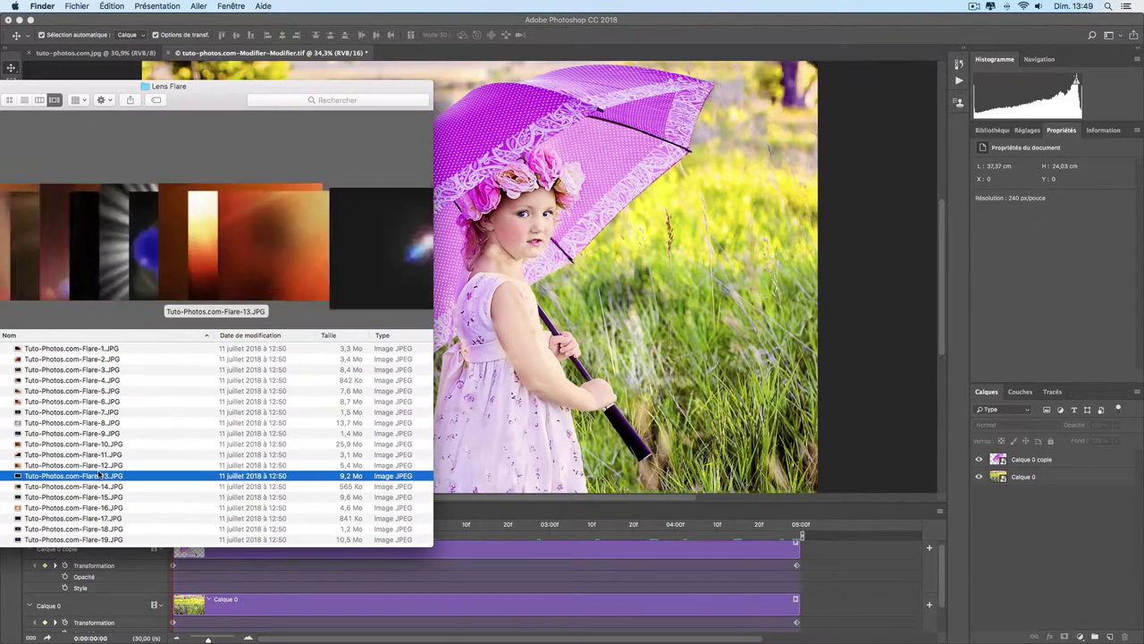
{"action": "left_click", "coordinate": [74, 519]}
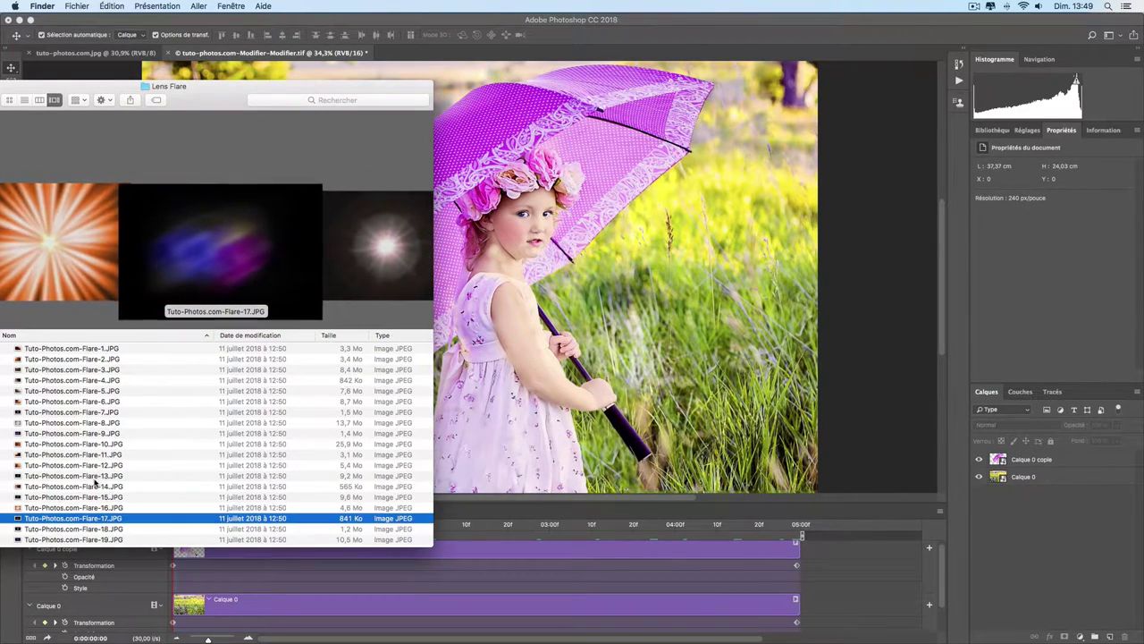
{"action": "left_click_drag", "start_coordinate": [73, 518], "coordinate": [697, 335]}
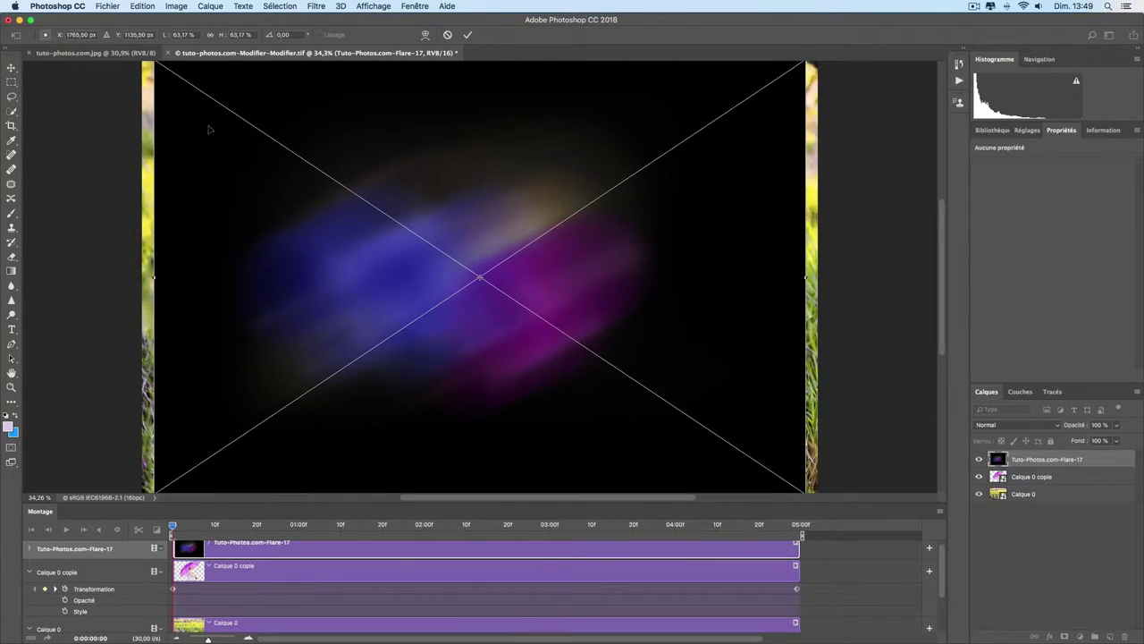
{"action": "left_click_drag", "start_coordinate": [152, 98], "coordinate": [490, 332]}
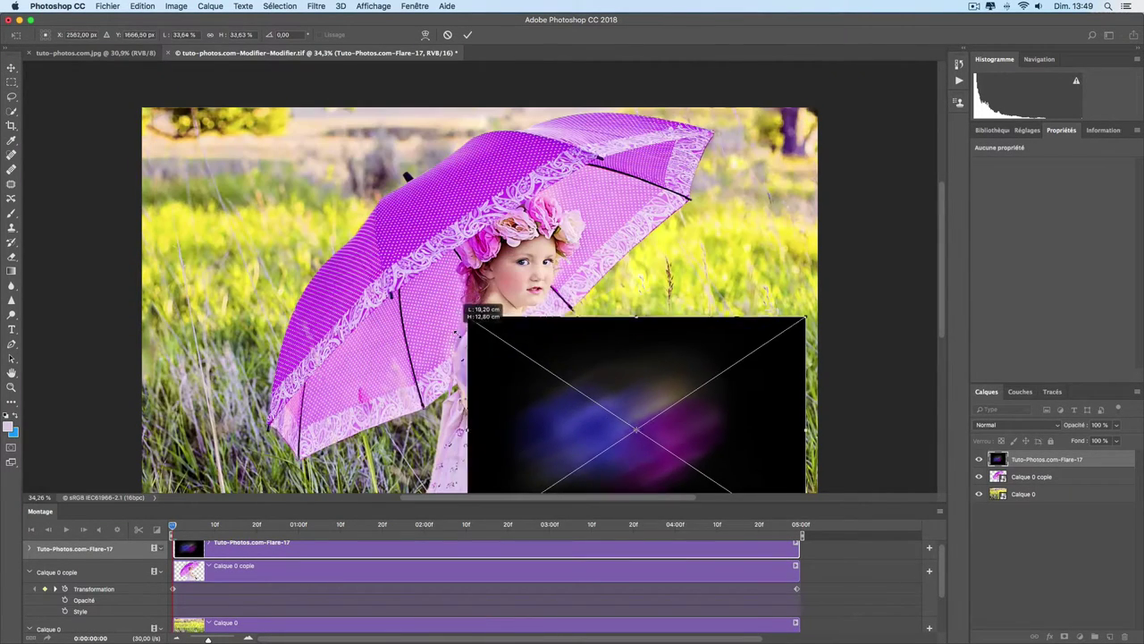
{"action": "scroll", "coordinate": [580, 320], "scroll_direction": "down", "scroll_amount": 5}
{"action": "left_click_drag", "start_coordinate": [580, 320], "coordinate": [608, 316]}
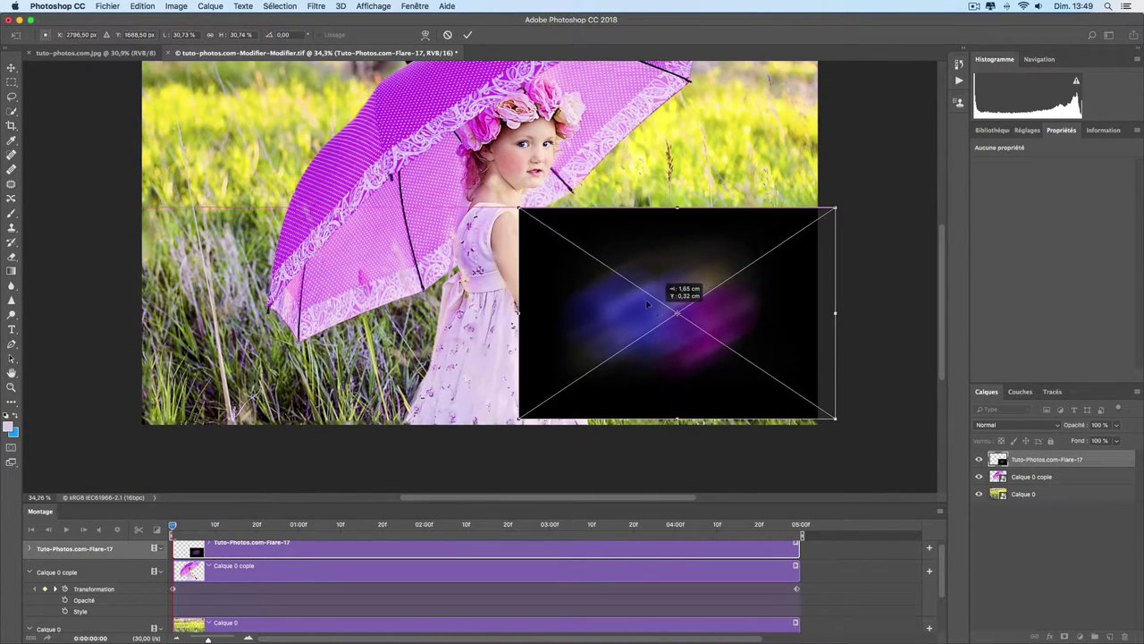
{"action": "left_click_drag", "start_coordinate": [518, 207], "coordinate": [595, 260]}
{"action": "left_click_drag", "start_coordinate": [632, 304], "coordinate": [605, 311]}
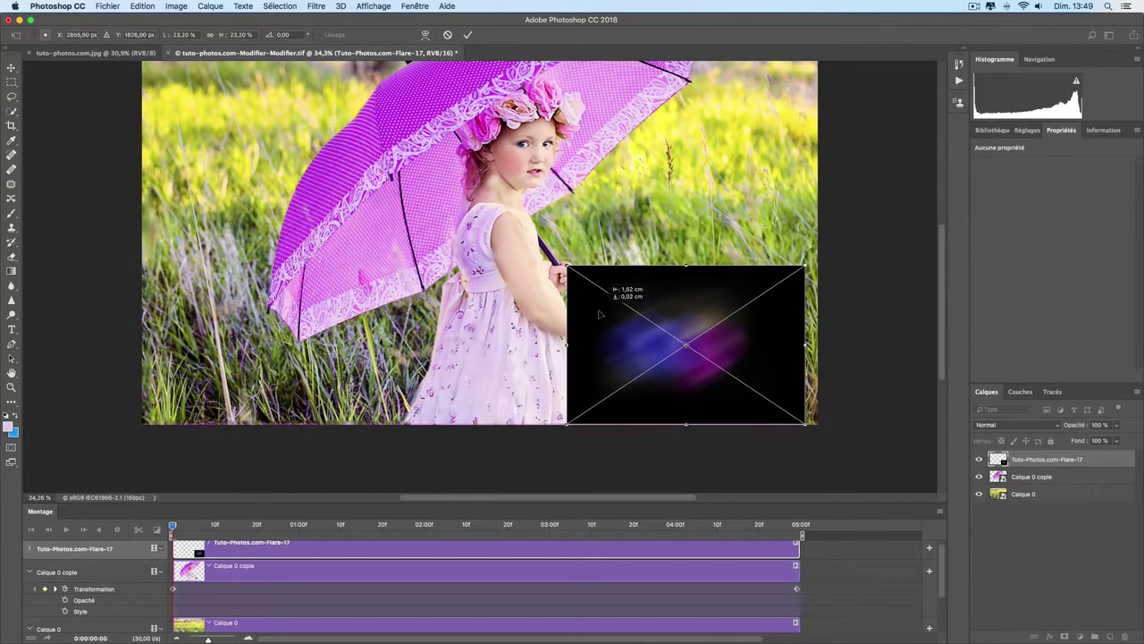
{"action": "key", "text": "Return"}
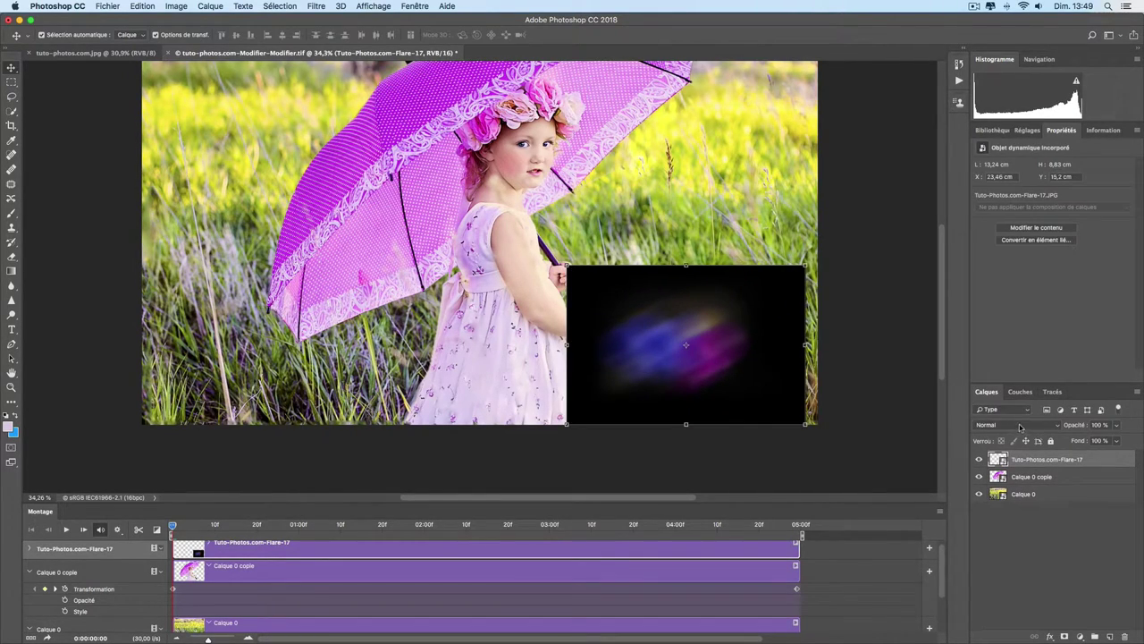
Set the flare layer's blend mode to Superposition and toggle its visibility to compare
{"action": "left_click", "coordinate": [1019, 425]}
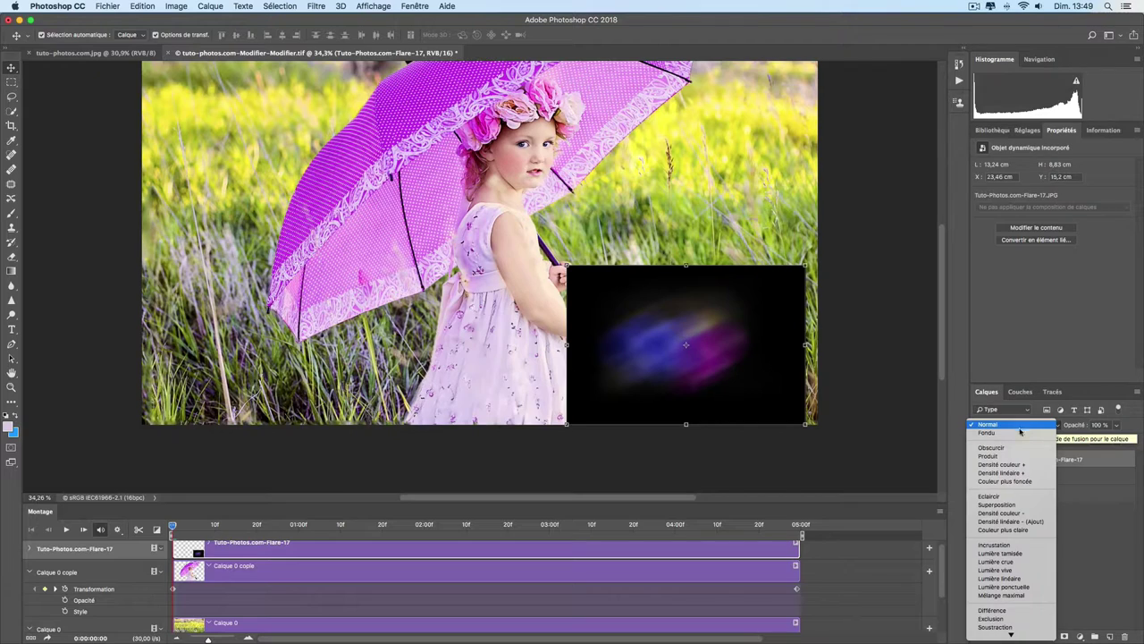
{"action": "left_click", "coordinate": [1006, 505]}
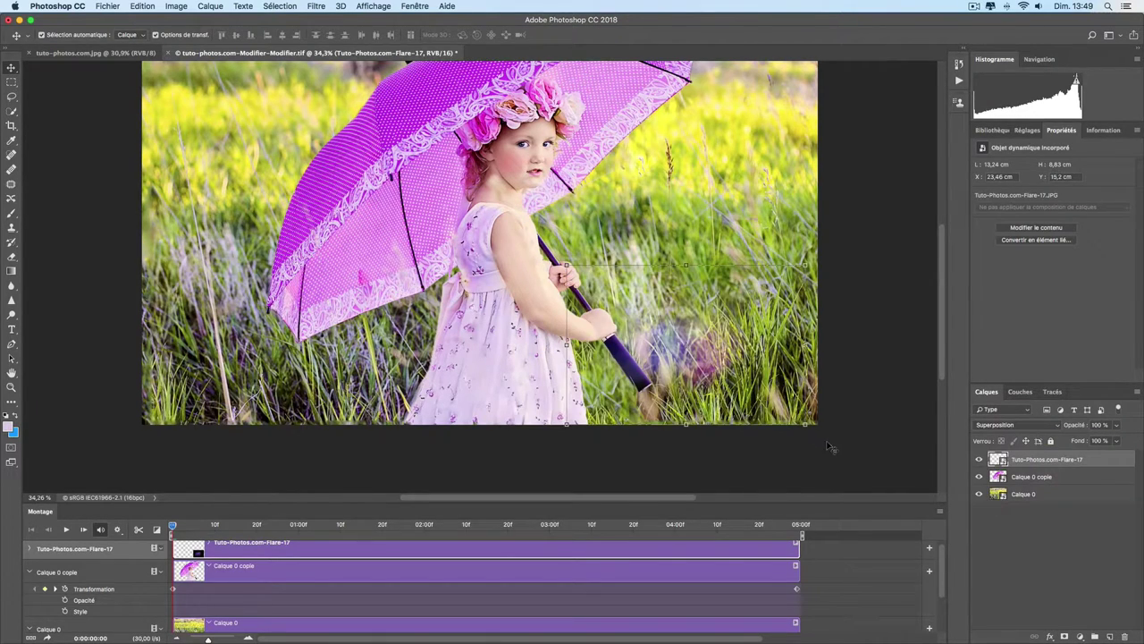
{"action": "left_click", "coordinate": [768, 460]}
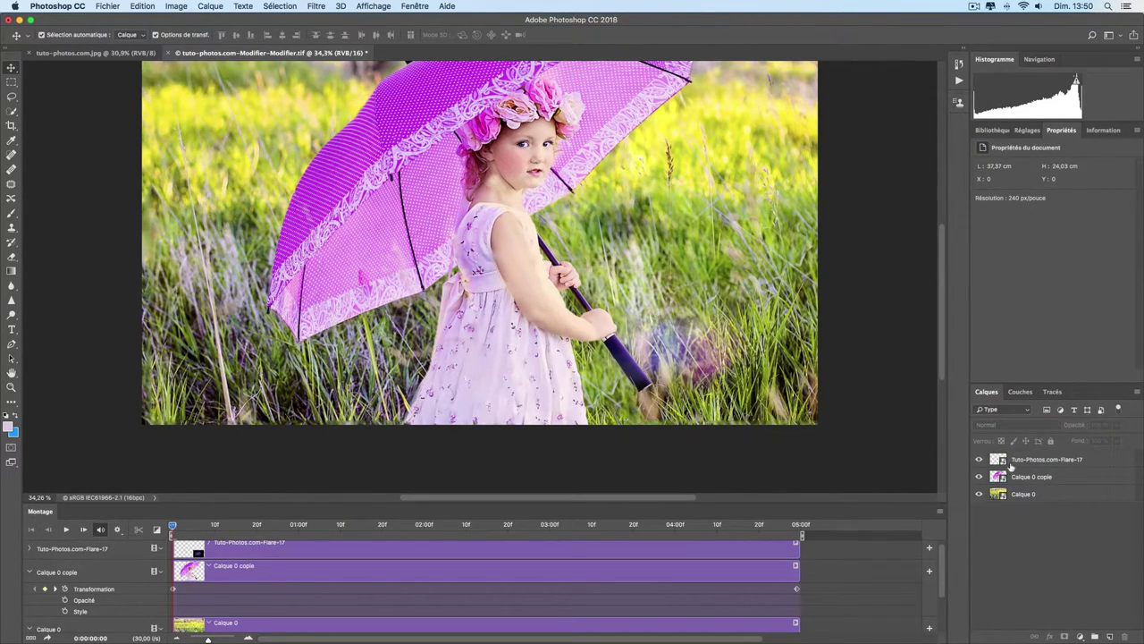
{"action": "left_click", "coordinate": [978, 460]}
{"action": "left_click", "coordinate": [978, 460]}
Add Tuto-Photos.com-Flare-1, flipped horizontally and enlarged past the canvas edges
{"action": "key", "text": "super+Tab"}
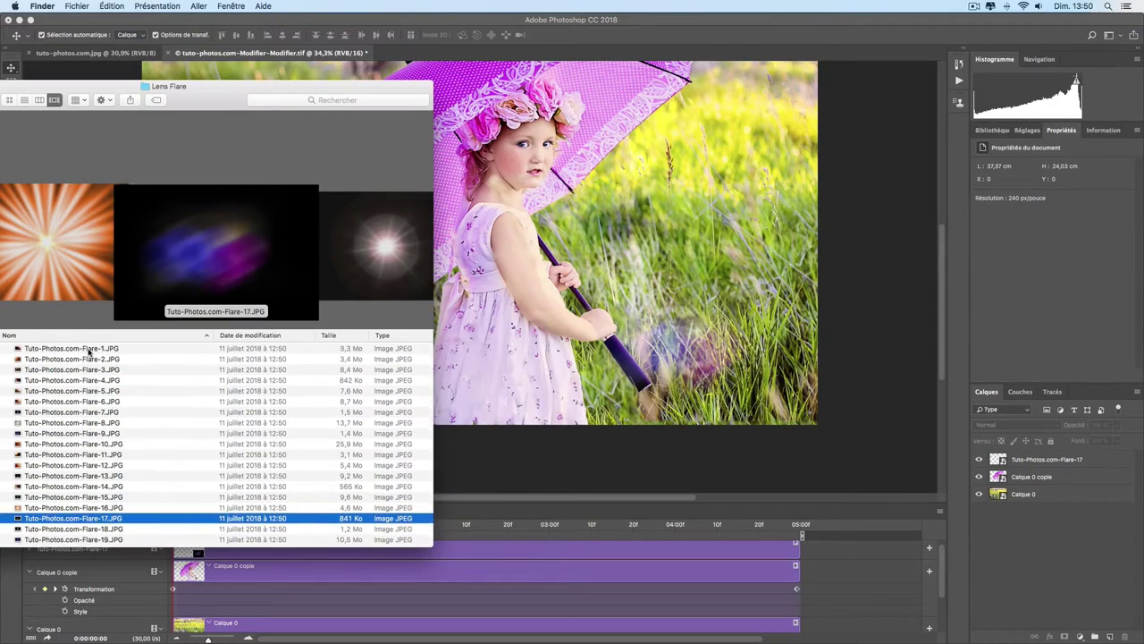
{"action": "left_click_drag", "start_coordinate": [73, 349], "coordinate": [720, 286]}
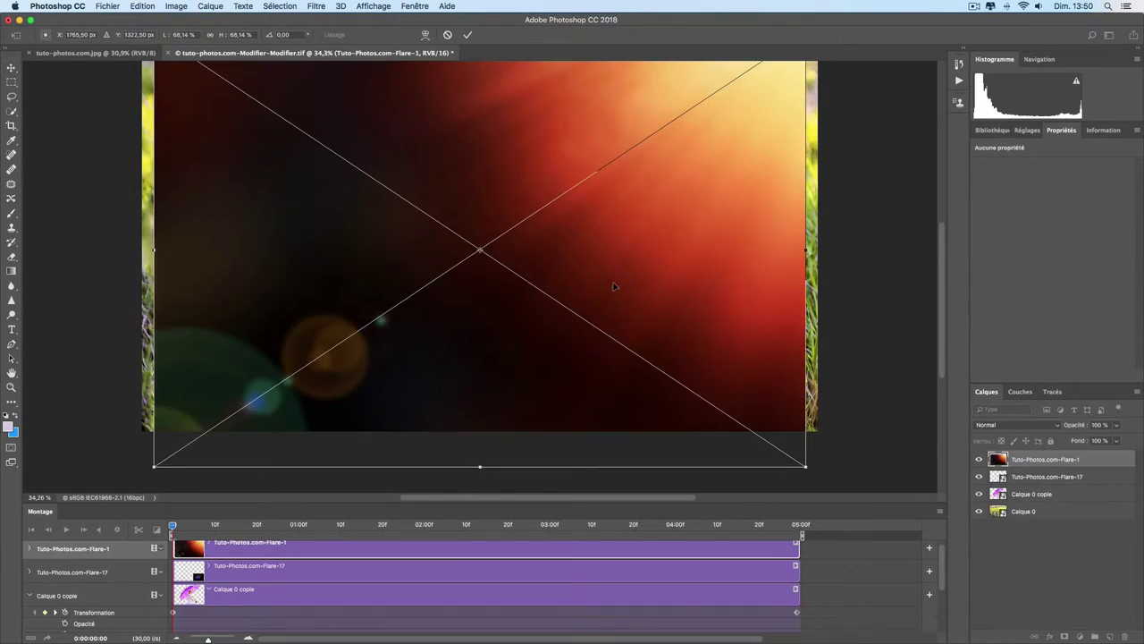
{"action": "key", "text": "super+0"}
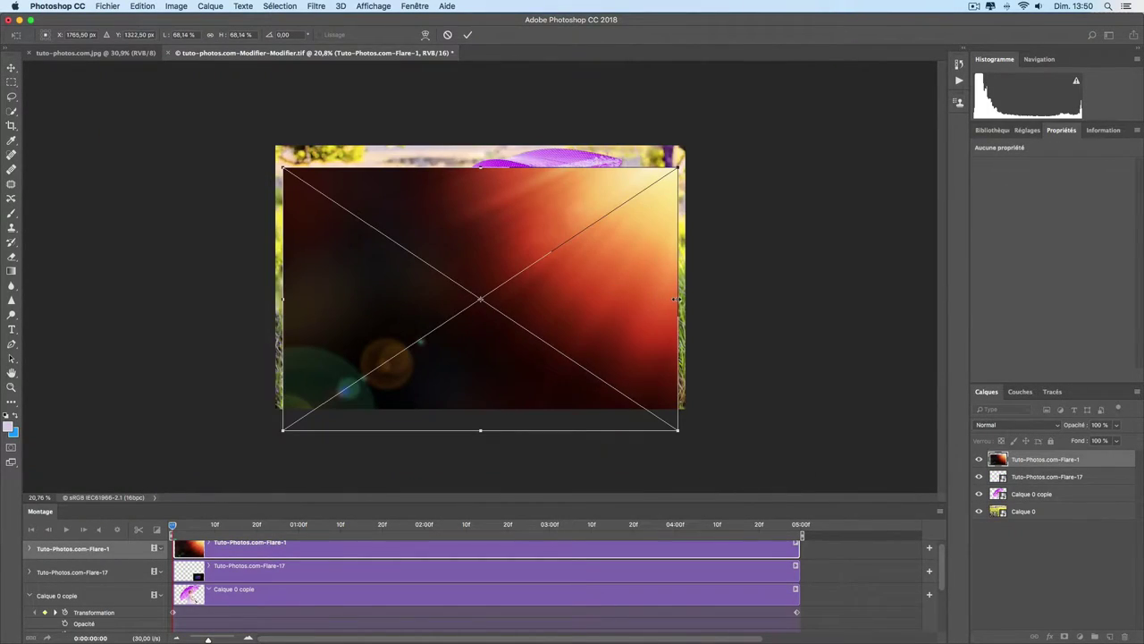
{"action": "mouse_move", "coordinate": [677, 300]}
{"action": "left_mouse_down"}
{"action": "mouse_move", "coordinate": [280, 298]}
{"action": "mouse_move", "coordinate": [684, 295]}
{"action": "left_mouse_up"}
{"action": "left_click_drag", "start_coordinate": [515, 243], "coordinate": [515, 234]}
{"action": "left_click_drag", "start_coordinate": [686, 410], "coordinate": [838, 503]}
{"action": "left_click_drag", "start_coordinate": [638, 429], "coordinate": [627, 417]}
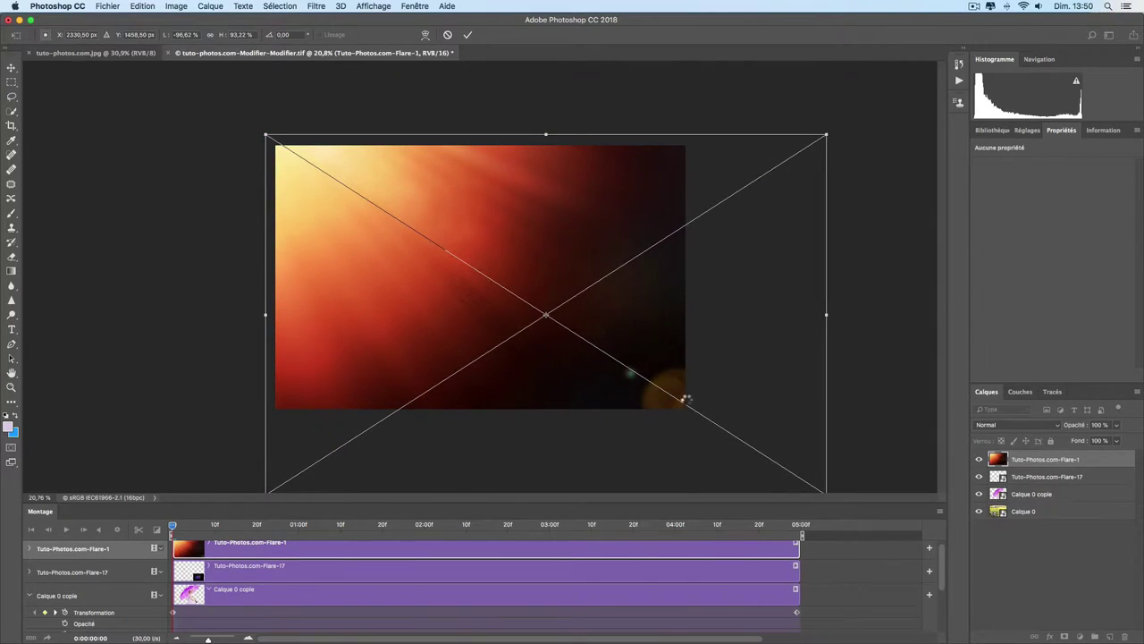
{"action": "key", "text": "Return"}
Blend the Flare-1 layer with Superposition and fit the image in the window
{"action": "left_click", "coordinate": [996, 426]}
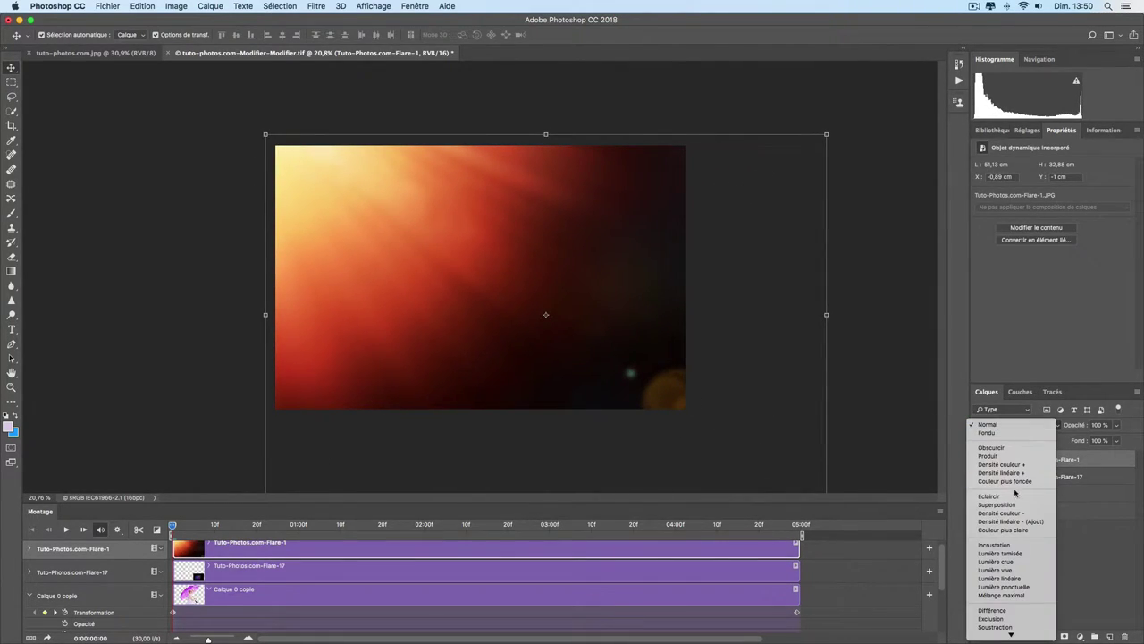
{"action": "left_click", "coordinate": [997, 504]}
{"action": "left_click", "coordinate": [893, 391]}
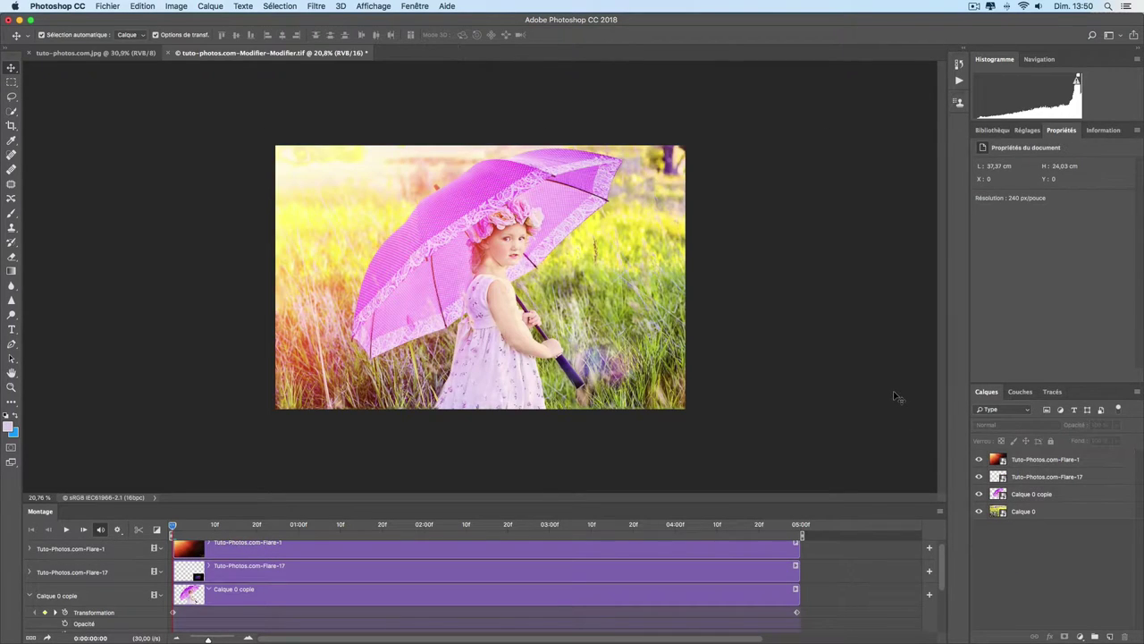
{"action": "key", "text": "super+0"}
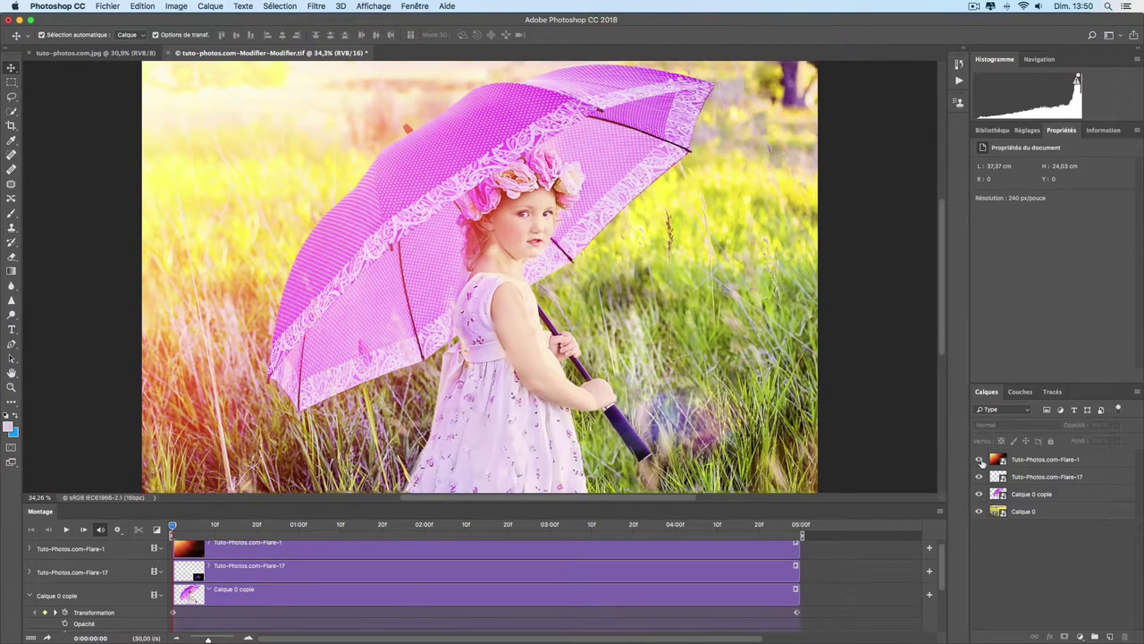
{"action": "mouse_move", "coordinate": [979, 459]}
{"action": "left_mouse_down"}
{"action": "mouse_move", "coordinate": [978, 477]}
{"action": "mouse_move", "coordinate": [979, 459]}
{"action": "left_mouse_up"}
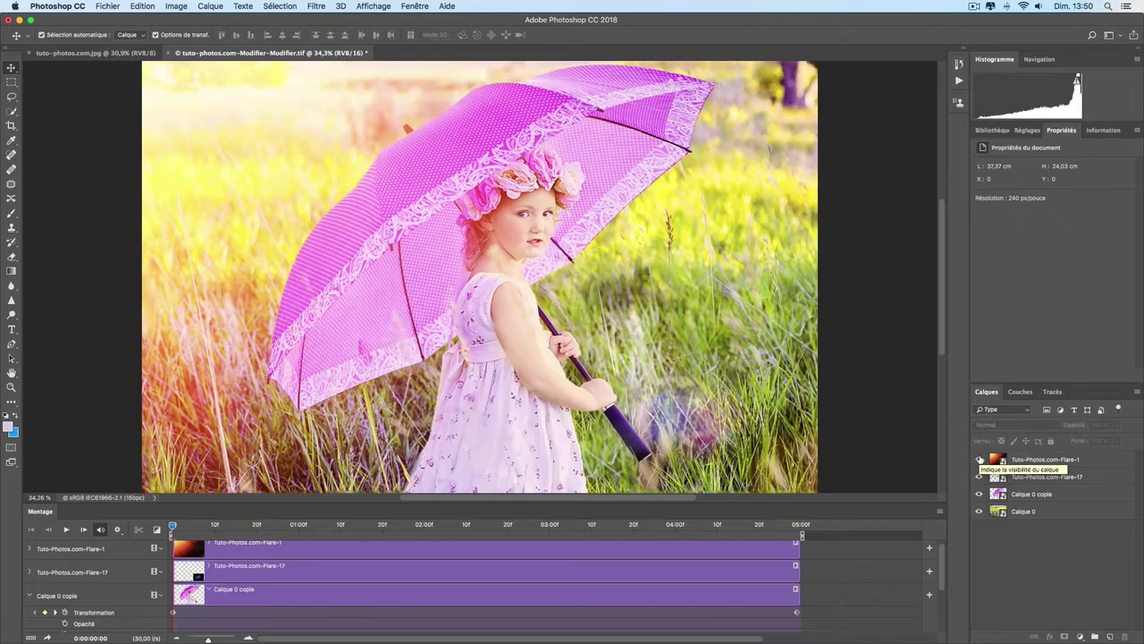
{"action": "mouse_move", "coordinate": [980, 459]}
{"action": "left_mouse_down"}
{"action": "mouse_move", "coordinate": [980, 477]}
{"action": "mouse_move", "coordinate": [980, 459]}
{"action": "left_mouse_up"}
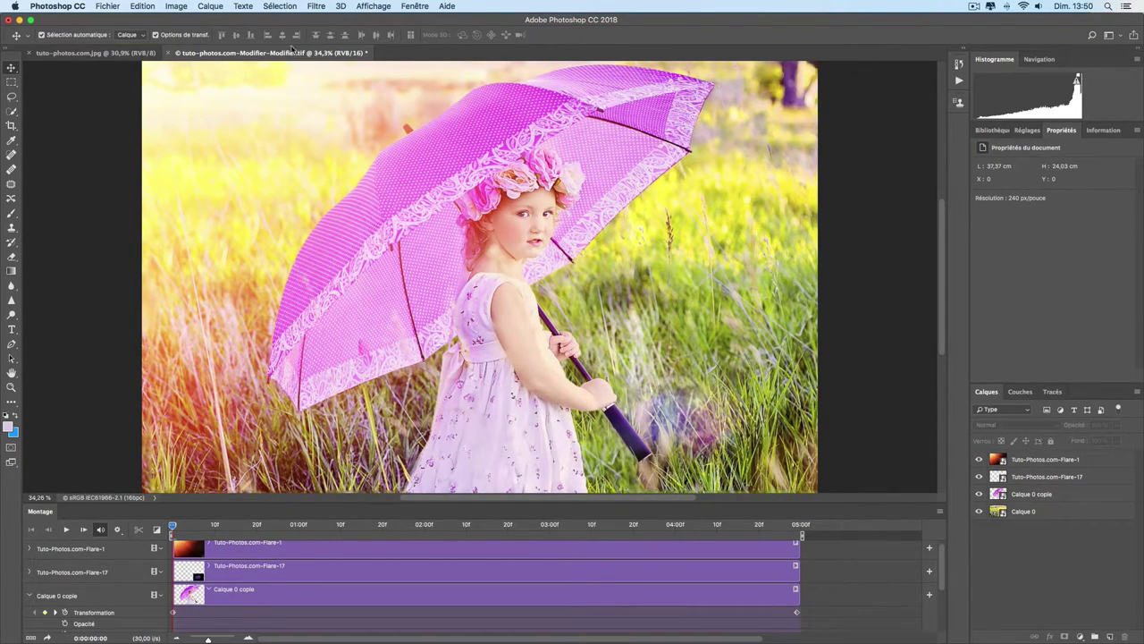
Merge the Flare-1 and Flare-17 layers with Fusionner les calques
{"action": "left_click", "coordinate": [1046, 461]}
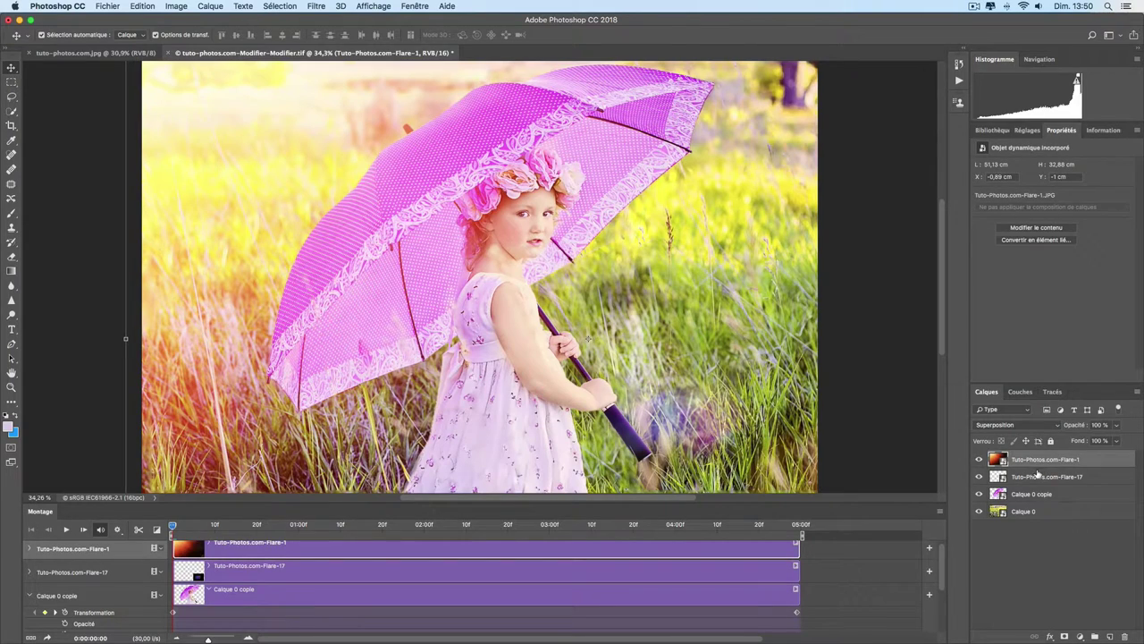
{"action": "key", "text": "super"}
{"action": "left_click", "coordinate": [1033, 479], "text": "super"}
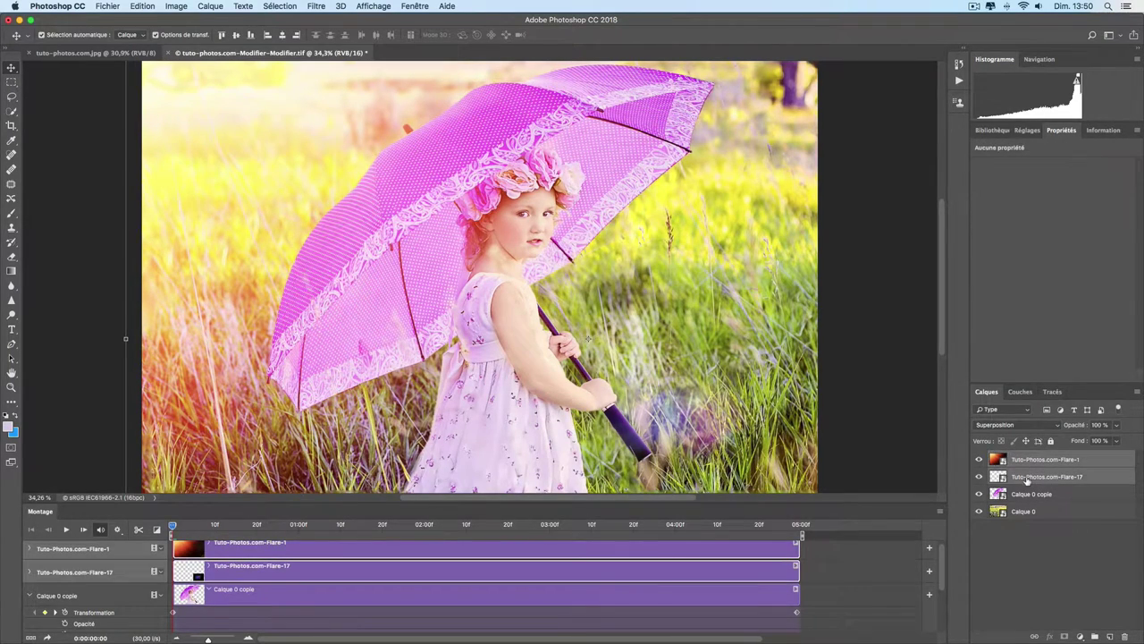
{"action": "right_click", "coordinate": [1028, 479]}
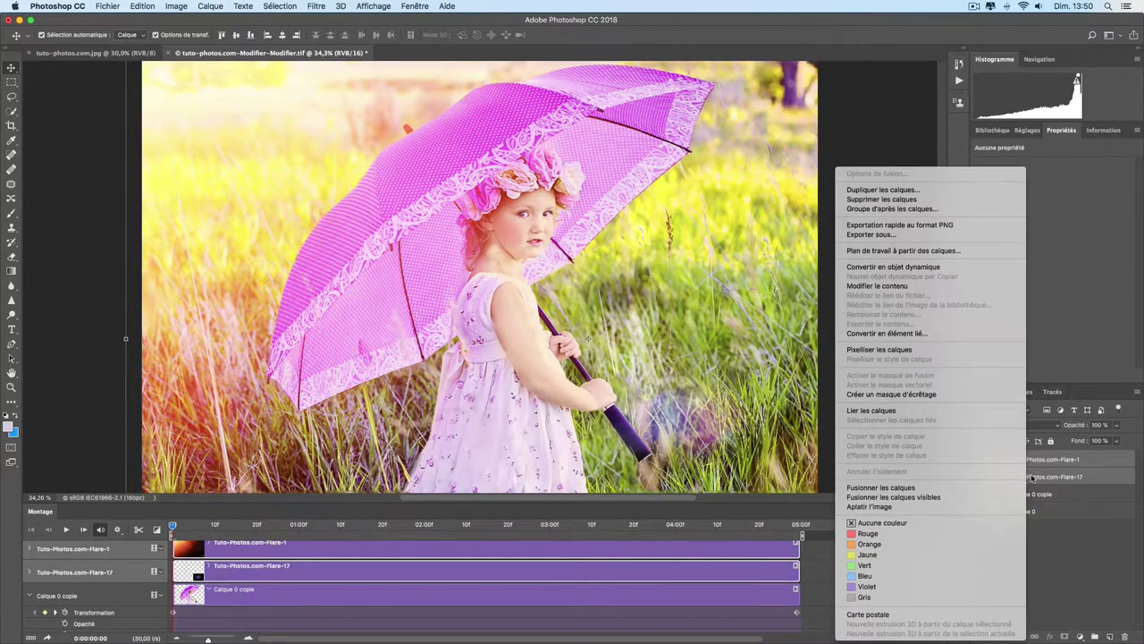
{"action": "left_click", "coordinate": [925, 489]}
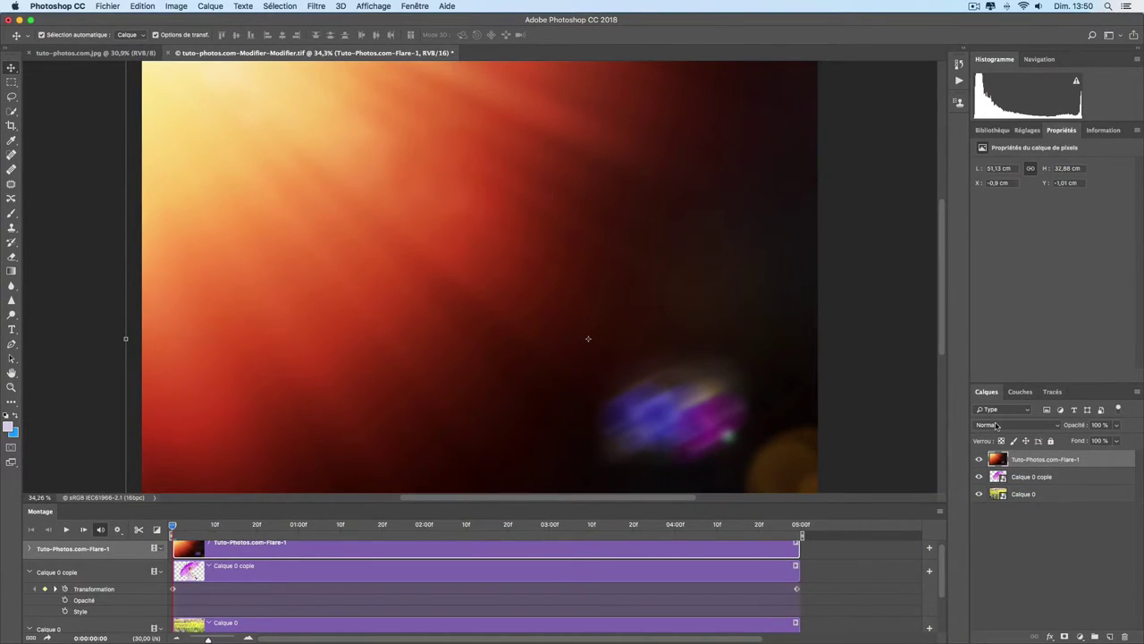
Set the merged Flare-1 layer to Superposition and convert it to a smart object
{"action": "left_click", "coordinate": [1014, 425]}
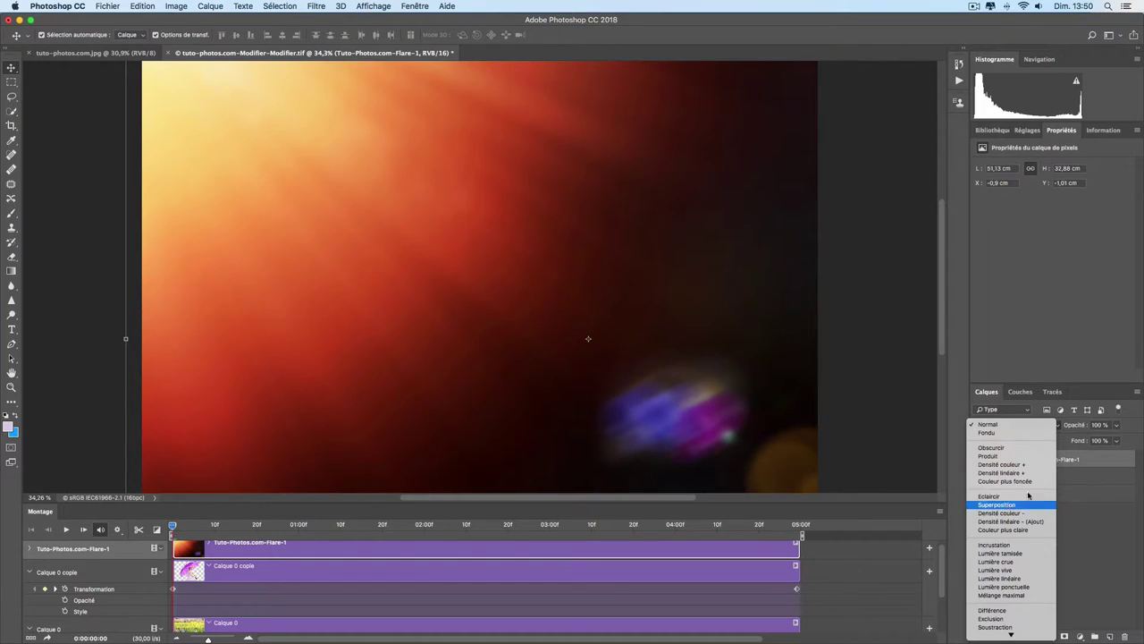
{"action": "left_click", "coordinate": [1010, 505]}
{"action": "right_click", "coordinate": [1026, 462]}
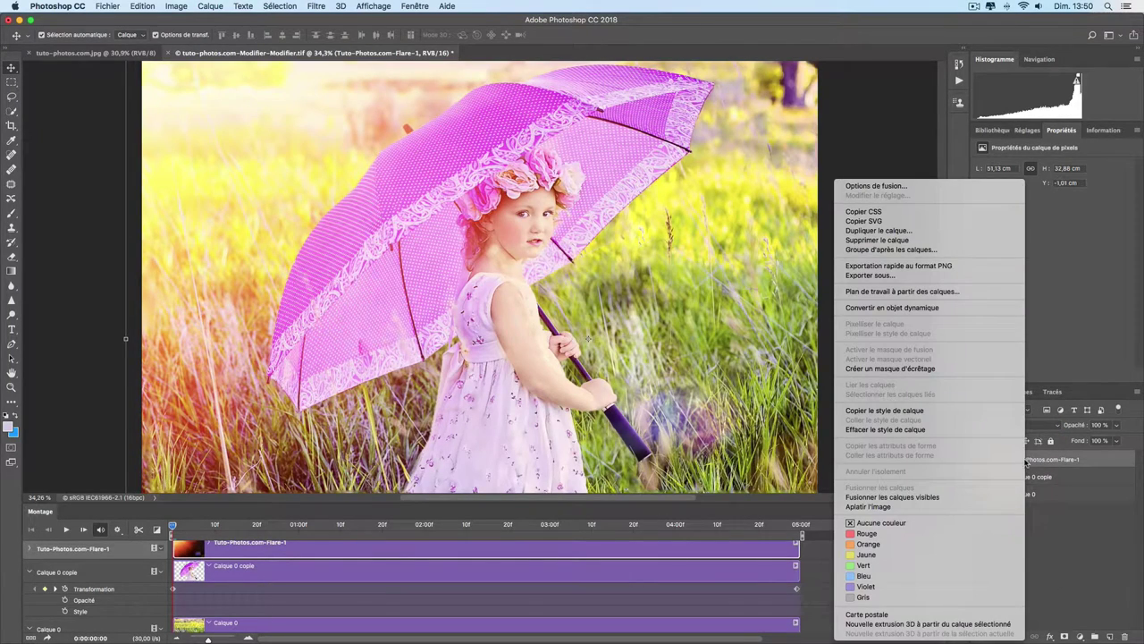
{"action": "left_click", "coordinate": [978, 311]}
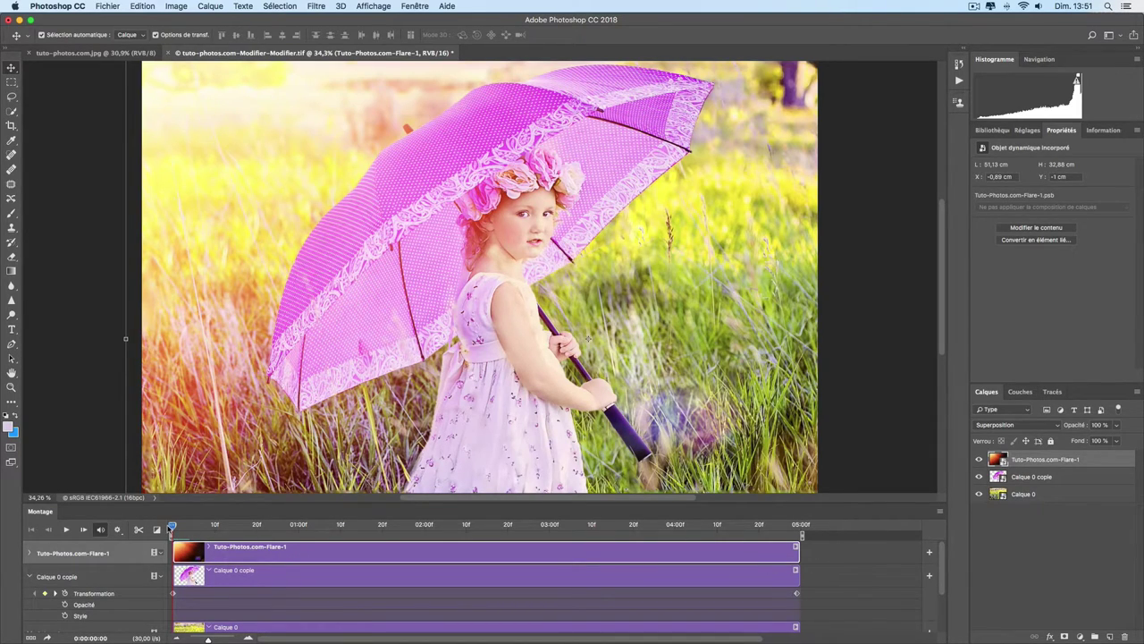
Enable Transformation keyframing on the Flare-1 track and move to the final frame
{"action": "left_click", "coordinate": [31, 556]}
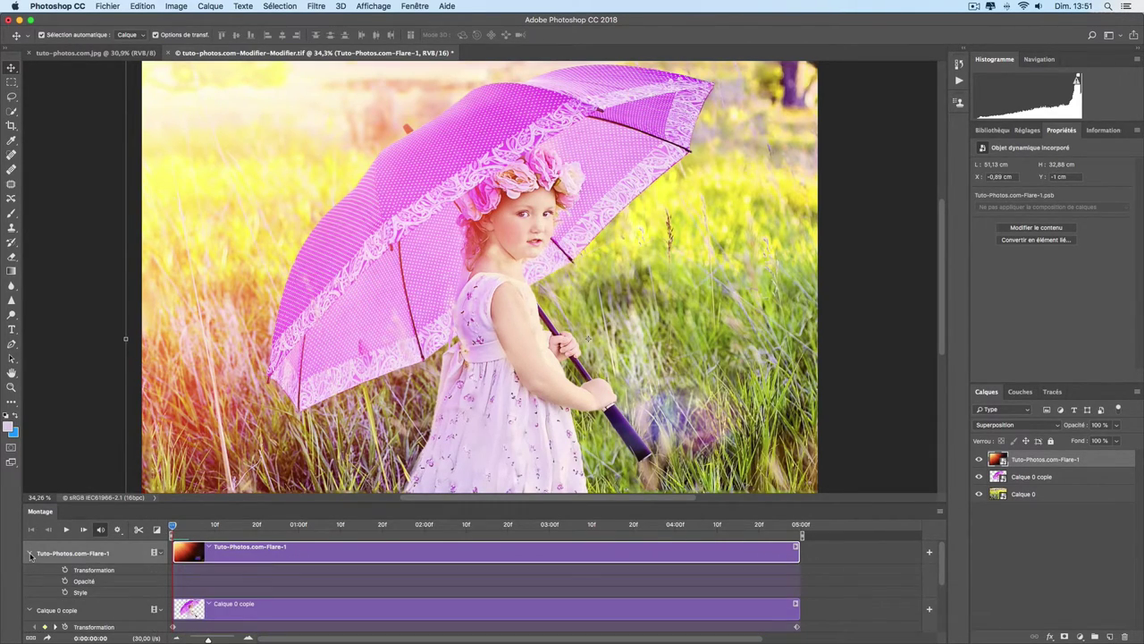
{"action": "left_click", "coordinate": [64, 569]}
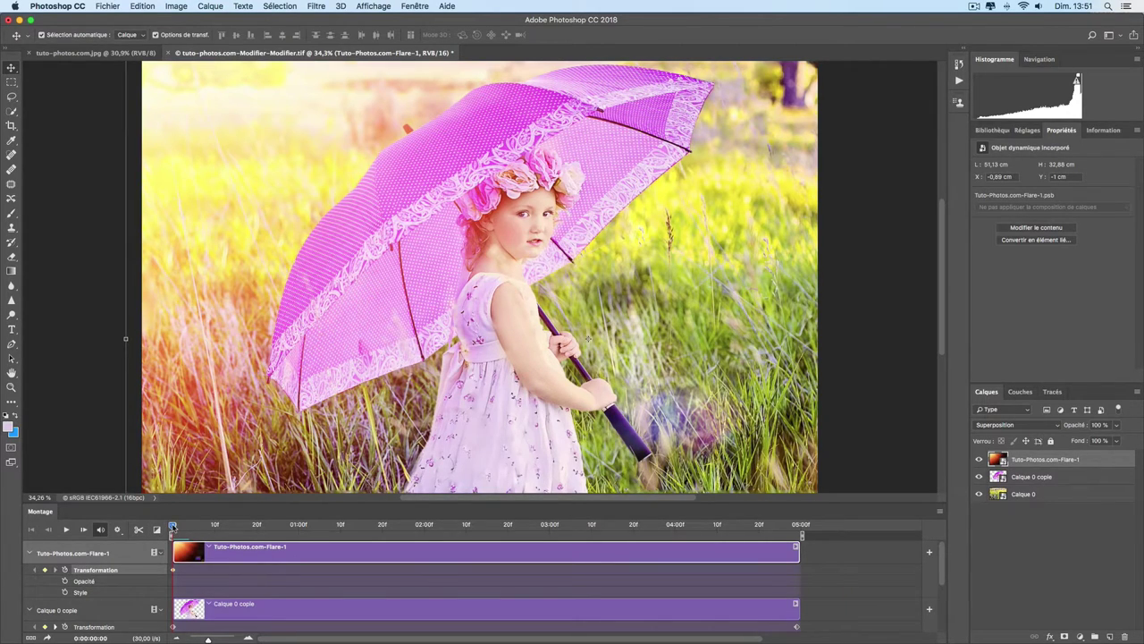
{"action": "left_click_drag", "start_coordinate": [172, 528], "coordinate": [802, 534]}
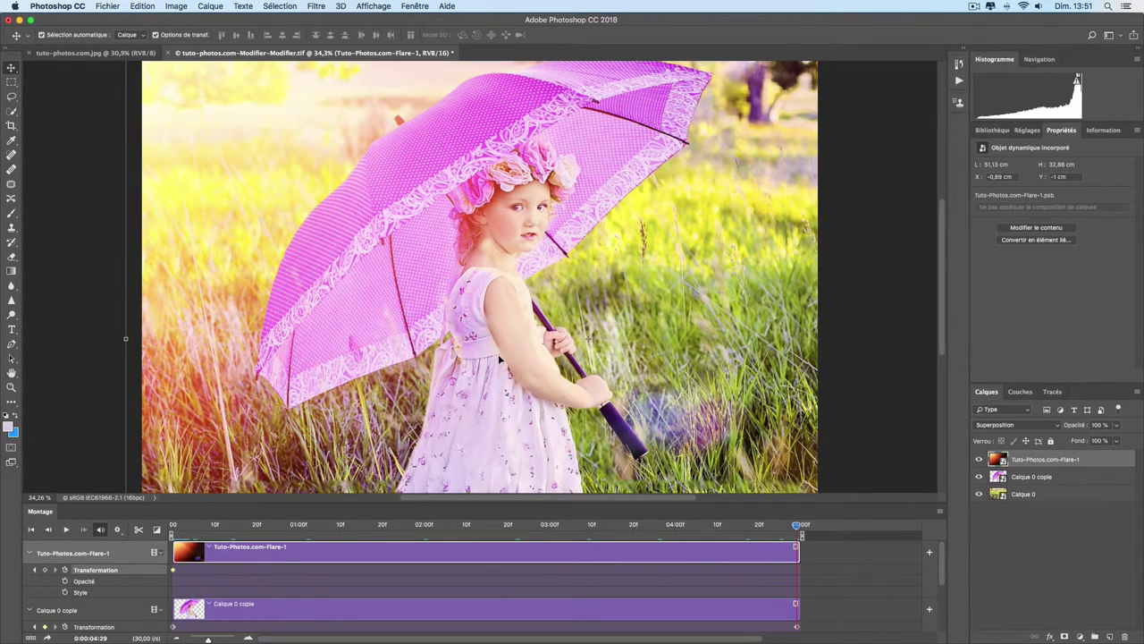
Scale the Flare-1 layer down to about 79% as the ending keyframe
{"action": "key", "text": "ctrl+t"}
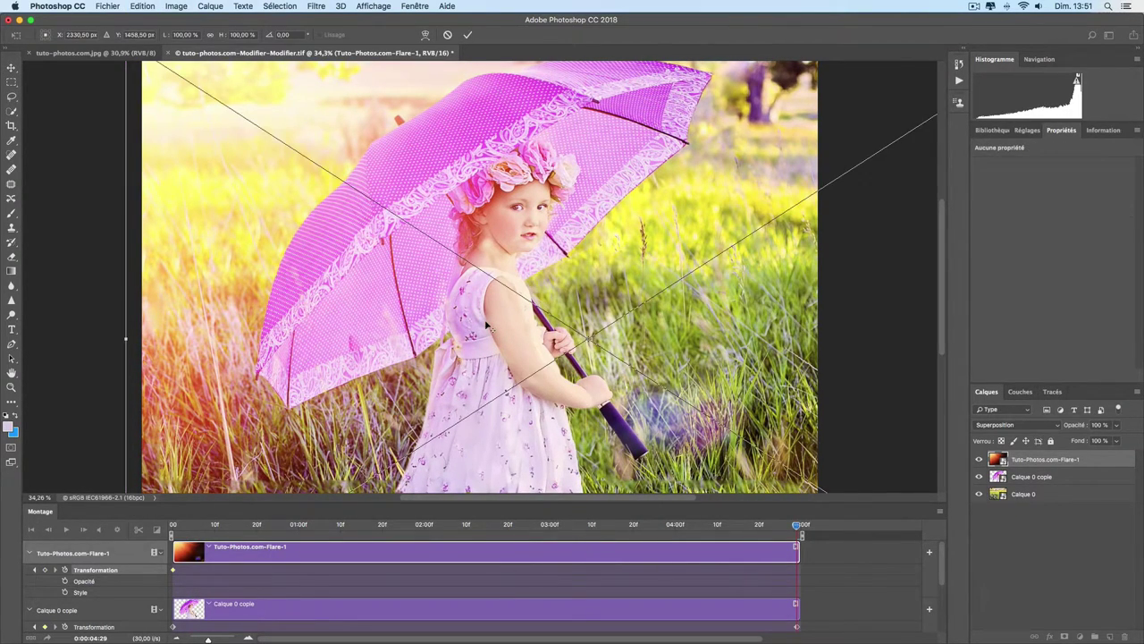
{"action": "key", "text": "ctrl+minus"}
{"action": "key", "text": "ctrl+minus"}
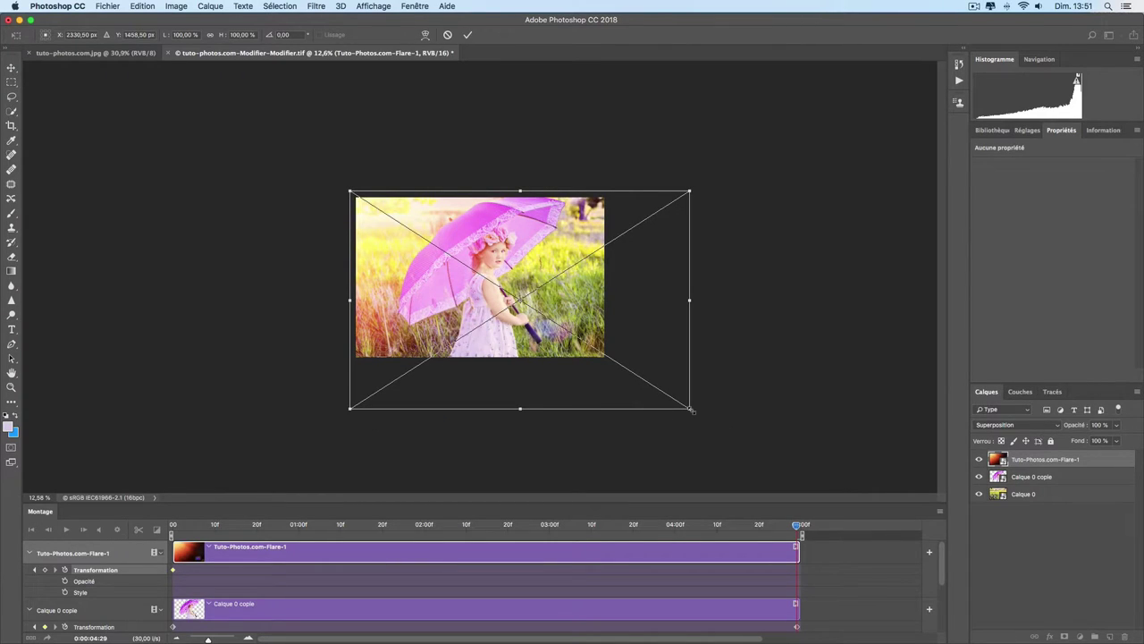
{"action": "left_click_drag", "start_coordinate": [690, 409], "coordinate": [607, 364]}
{"action": "key", "text": "Return"}
{"action": "key", "text": "ctrl+0"}
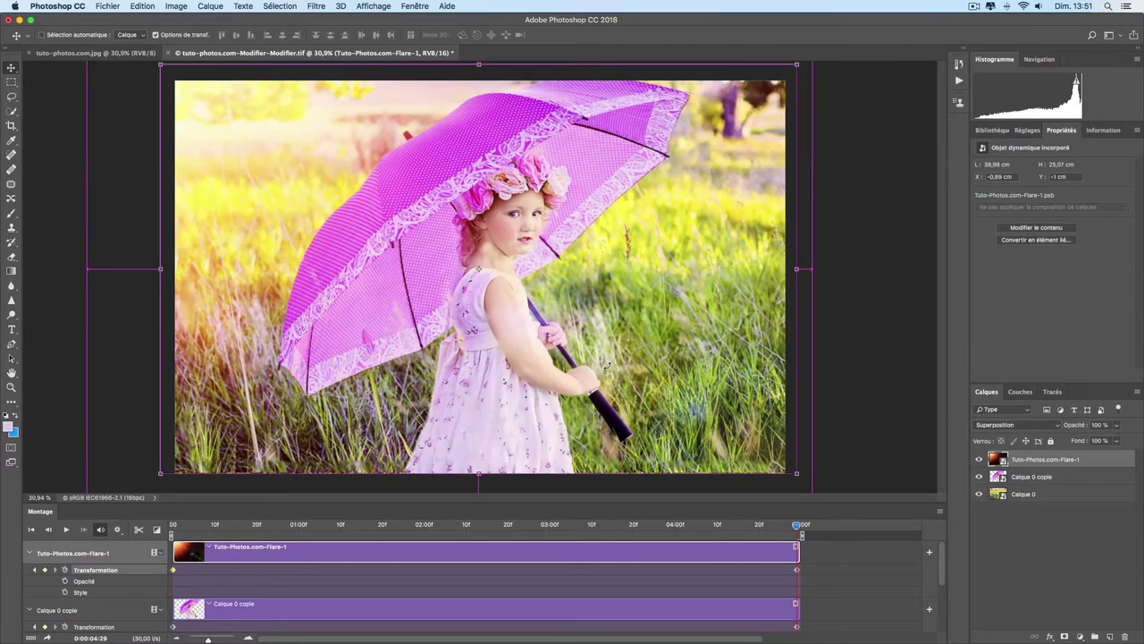
{"action": "left_click", "coordinate": [839, 555]}
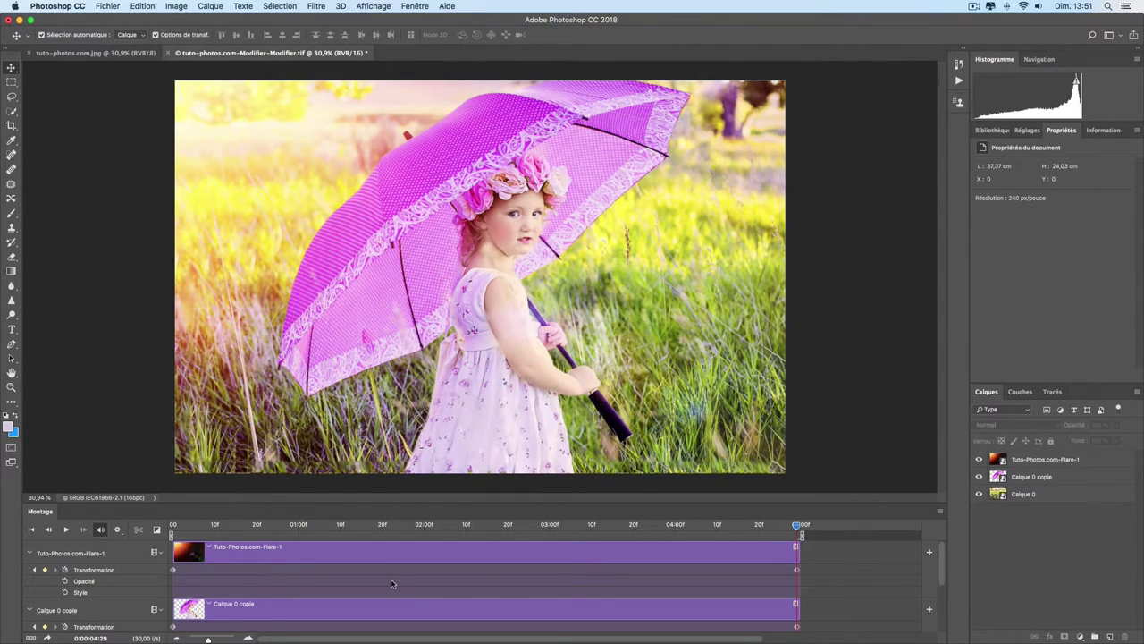
Open Fichier > Exportation > Rendu vidéo with the YouTube HD 1080p 29,97 preset
{"action": "left_click", "coordinate": [106, 7]}
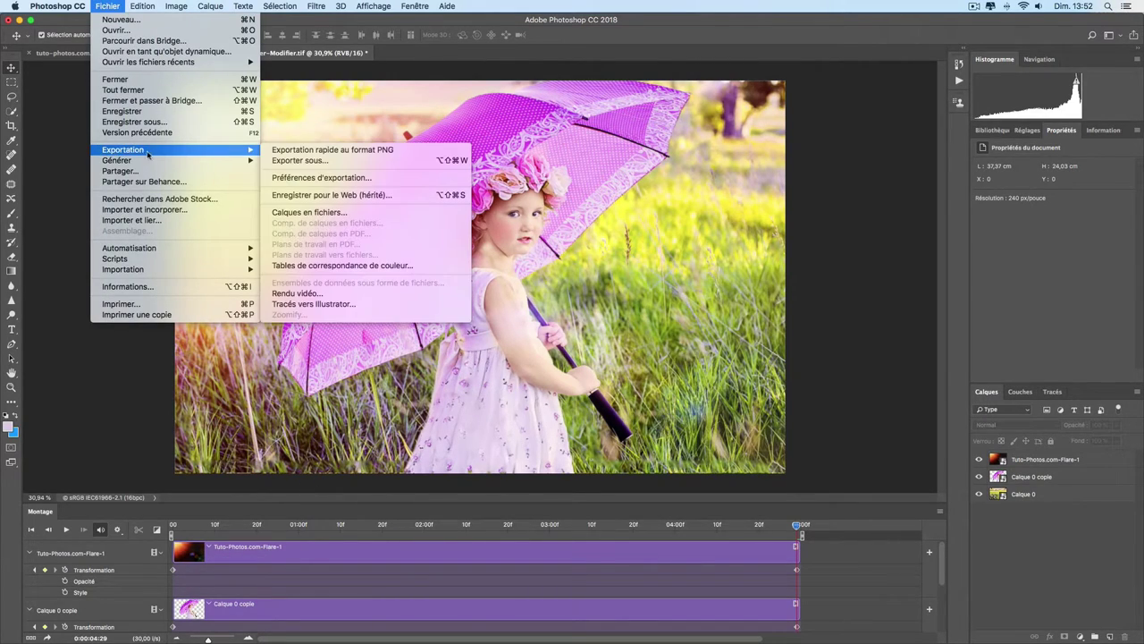
{"action": "mouse_move", "coordinate": [122, 149]}
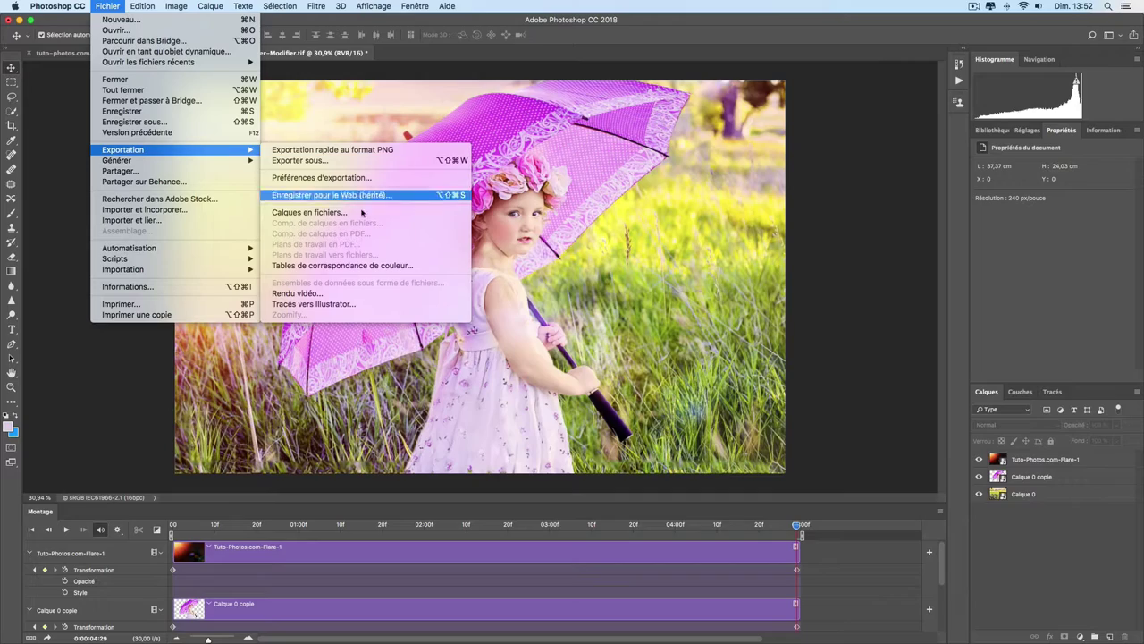
{"action": "left_click", "coordinate": [350, 295]}
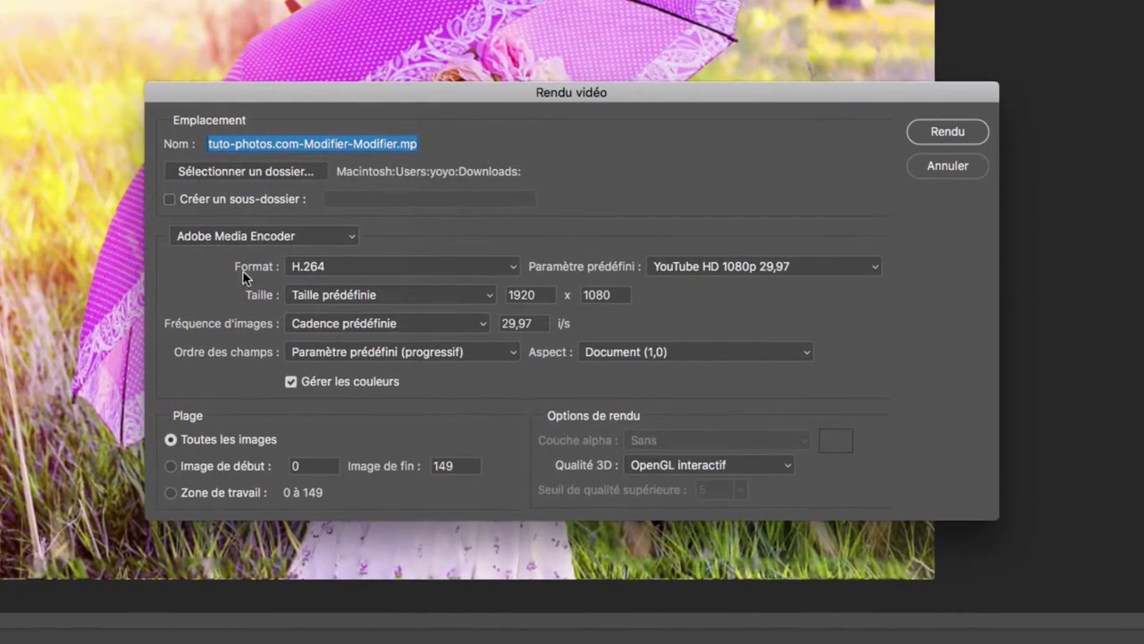
{"action": "left_click", "coordinate": [731, 266]}
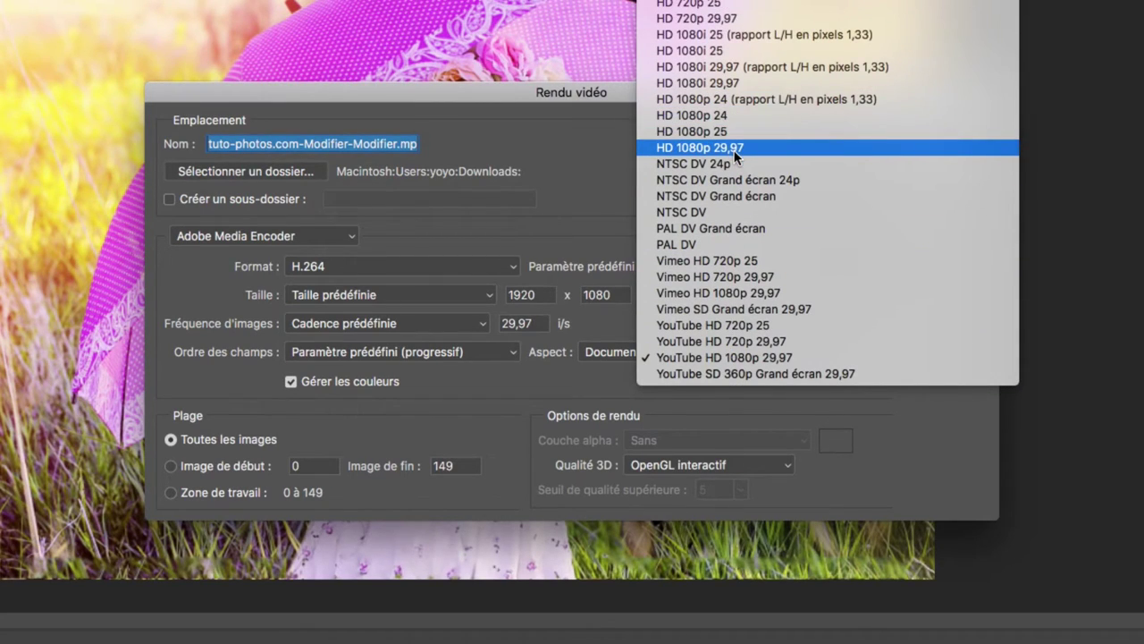
{"action": "left_click", "coordinate": [812, 358]}
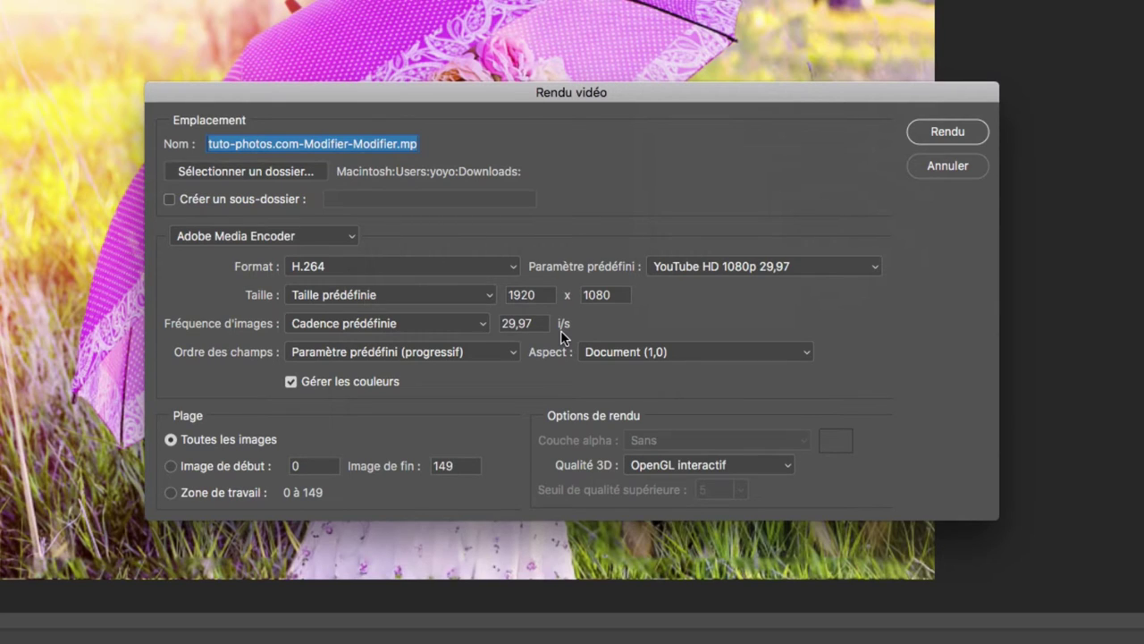
Start the H.264 video export with the Rendu button
{"action": "left_click", "coordinate": [935, 134]}
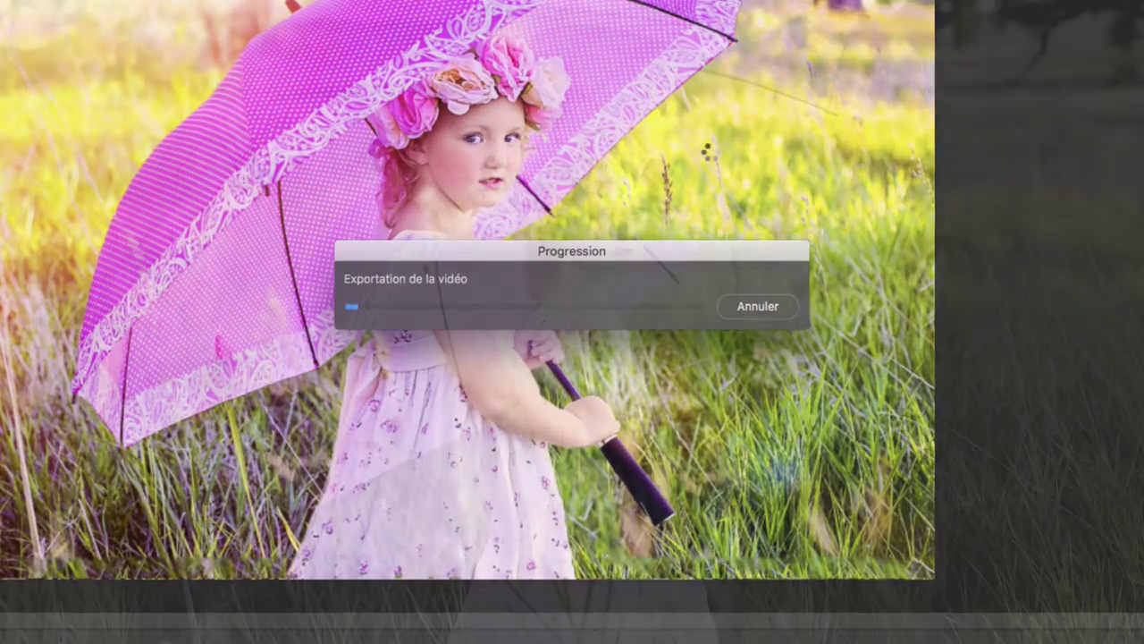